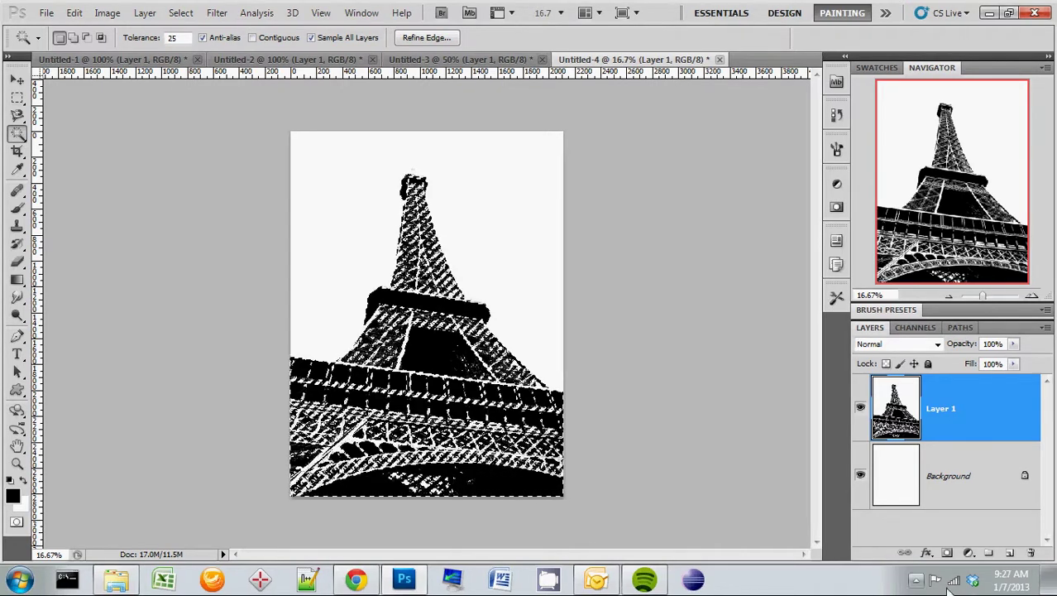
# Step: Add a new layer above Layer 1 and name it eiffel1
pyautogui.click(1010, 552)
pyautogui.doubleClick(945, 407)
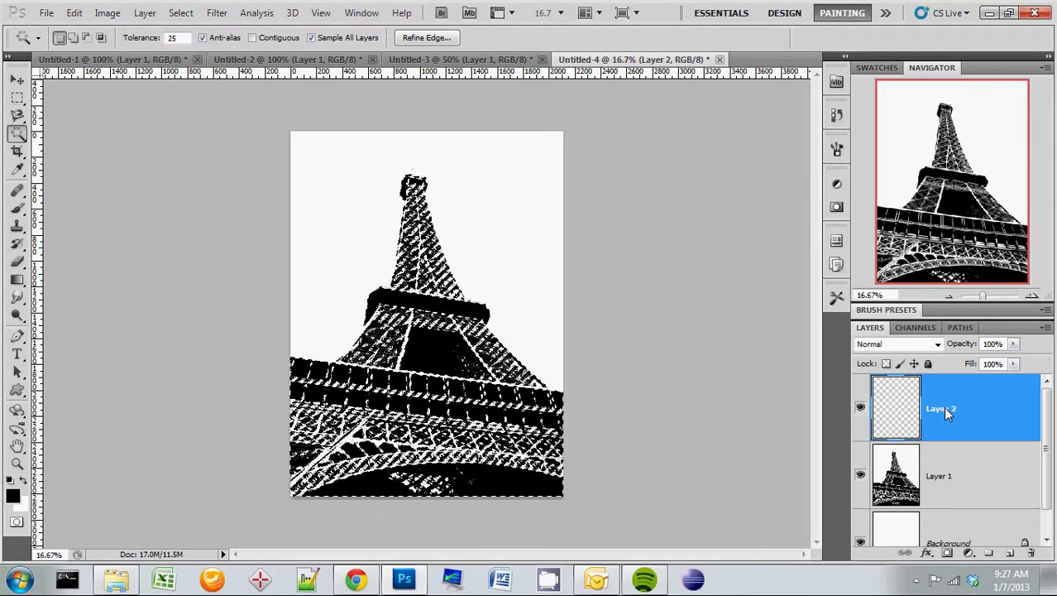
pyautogui.write('eif')
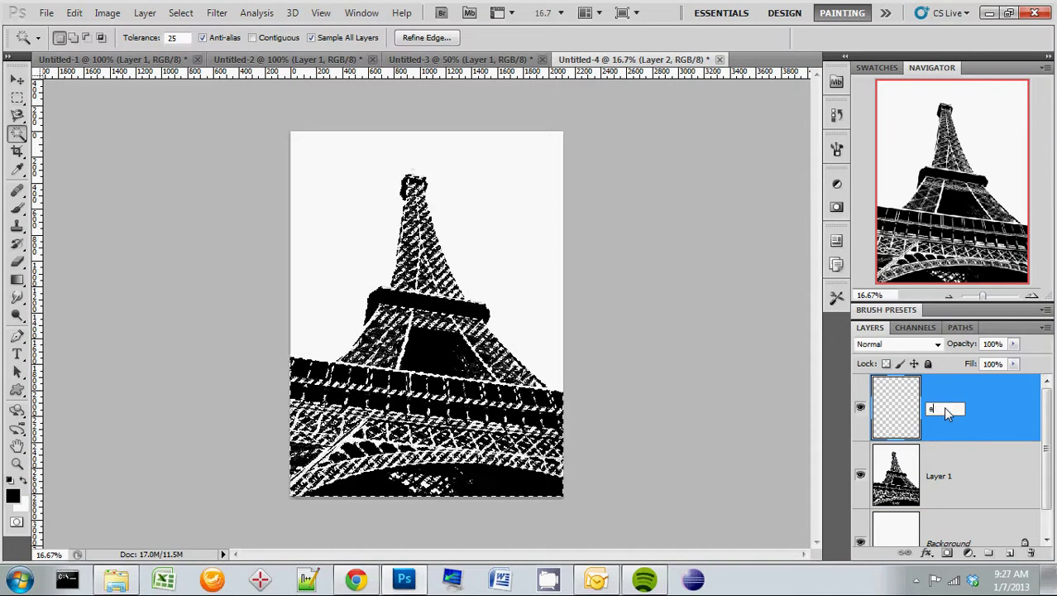
pyautogui.write('fel')
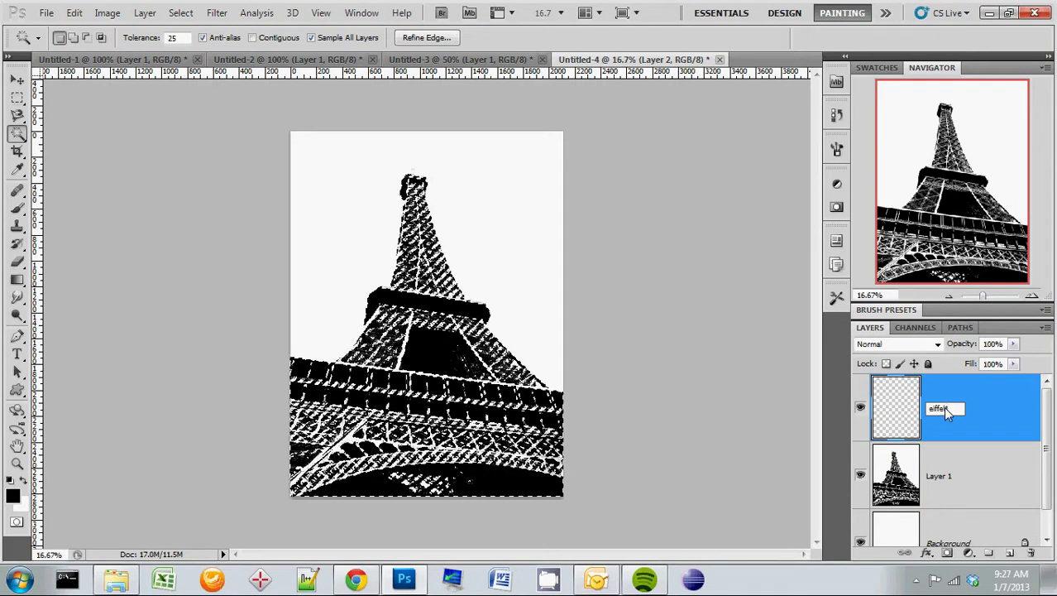
pyautogui.write('1')
pyautogui.press('Return')
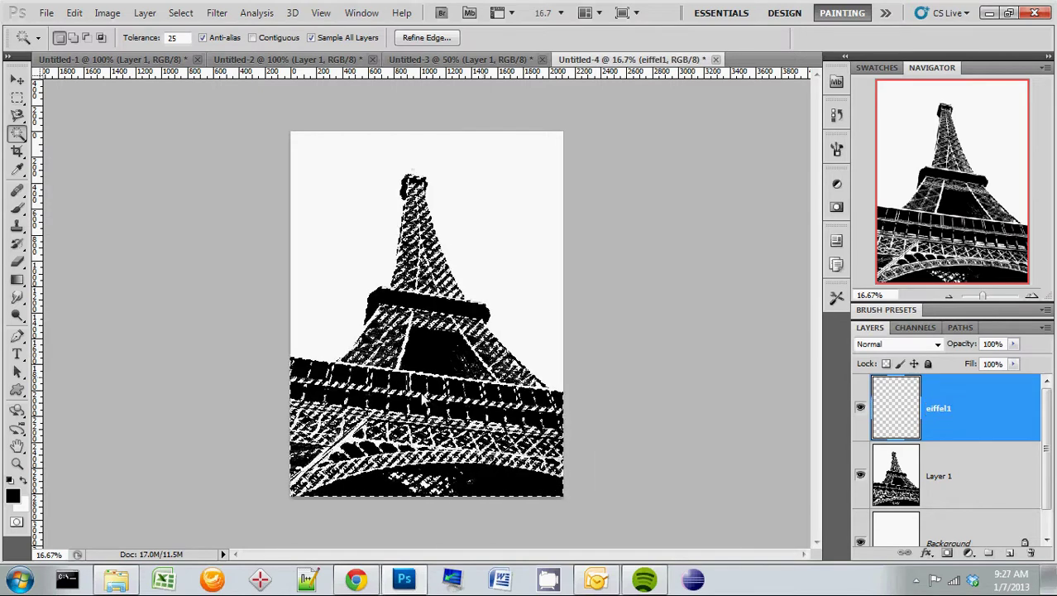
# Step: Set the foreground color to bright green, hex 1eff00
pyautogui.click(14, 497)
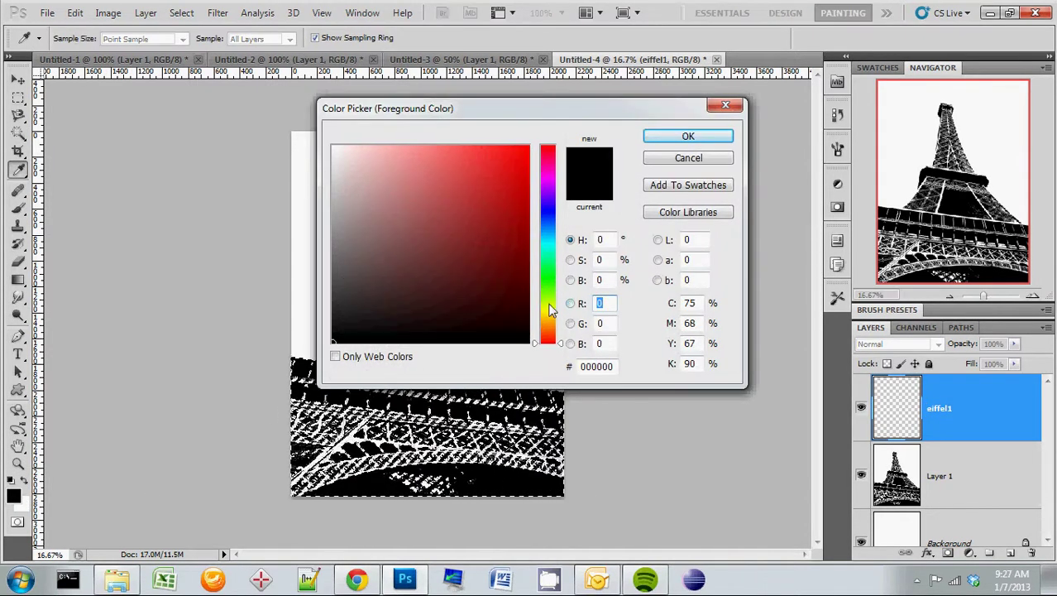
pyautogui.click(548, 281)
pyautogui.click(528, 146)
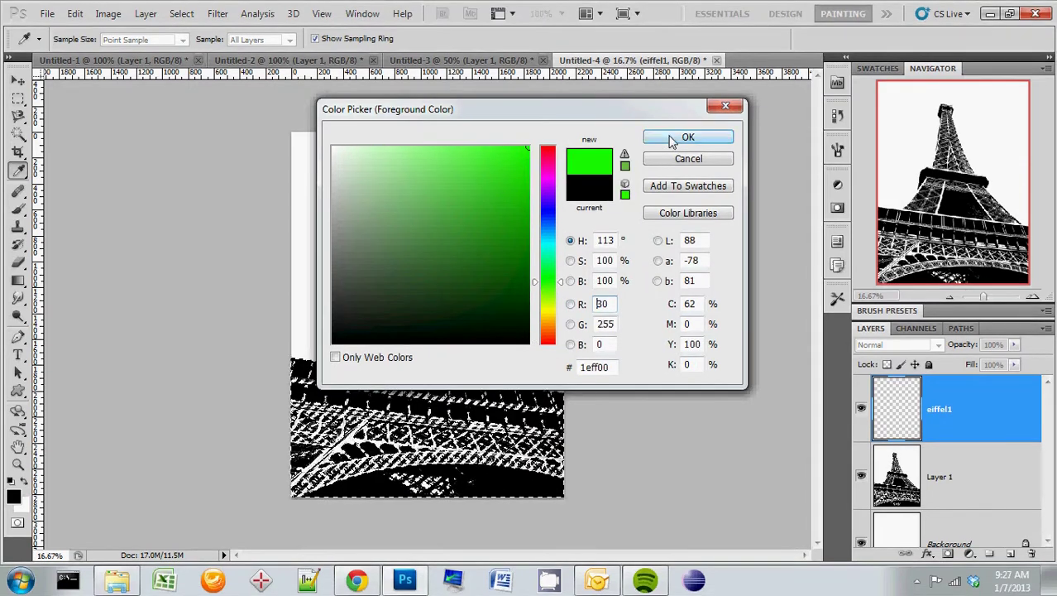
pyautogui.click(687, 135)
# Step: Brush green over the entire selected tower on the eiffel1 layer, and clear the selection
pyautogui.click(17, 208)
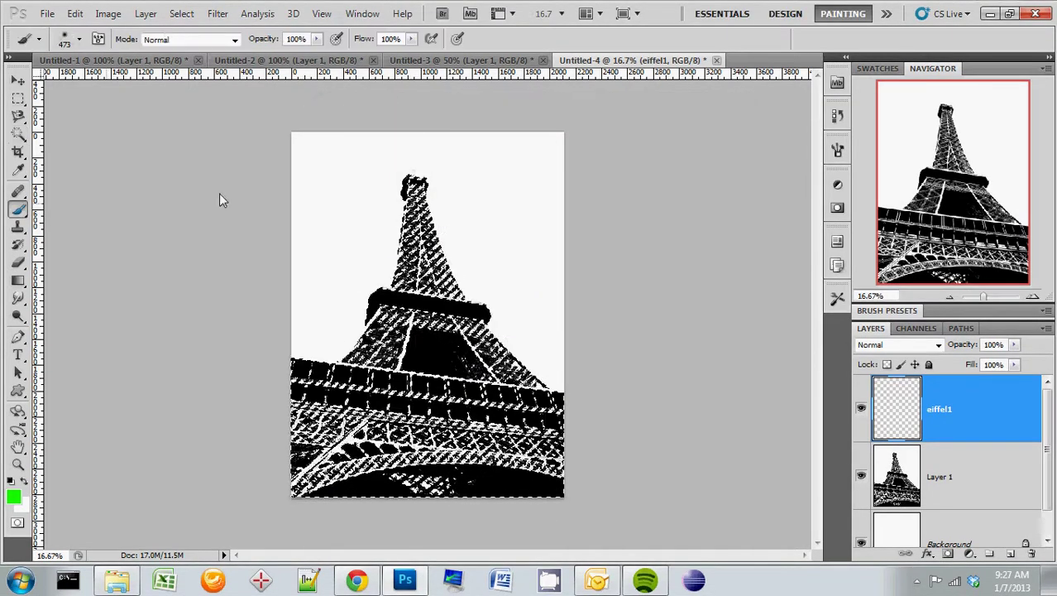
pyautogui.moveTo(406, 168)
pyautogui.mouseDown()
pyautogui.moveTo(418, 231)
pyautogui.moveTo(393, 314)
pyautogui.moveTo(267, 395)
pyautogui.moveTo(356, 331)
pyautogui.moveTo(389, 347)
pyautogui.moveTo(447, 348)
pyautogui.moveTo(501, 274)
pyautogui.moveTo(453, 165)
pyautogui.moveTo(417, 187)
pyautogui.moveTo(469, 316)
pyautogui.moveTo(606, 436)
pyautogui.moveTo(567, 479)
pyautogui.moveTo(585, 496)
pyautogui.moveTo(58, 508)
pyautogui.mouseUp()
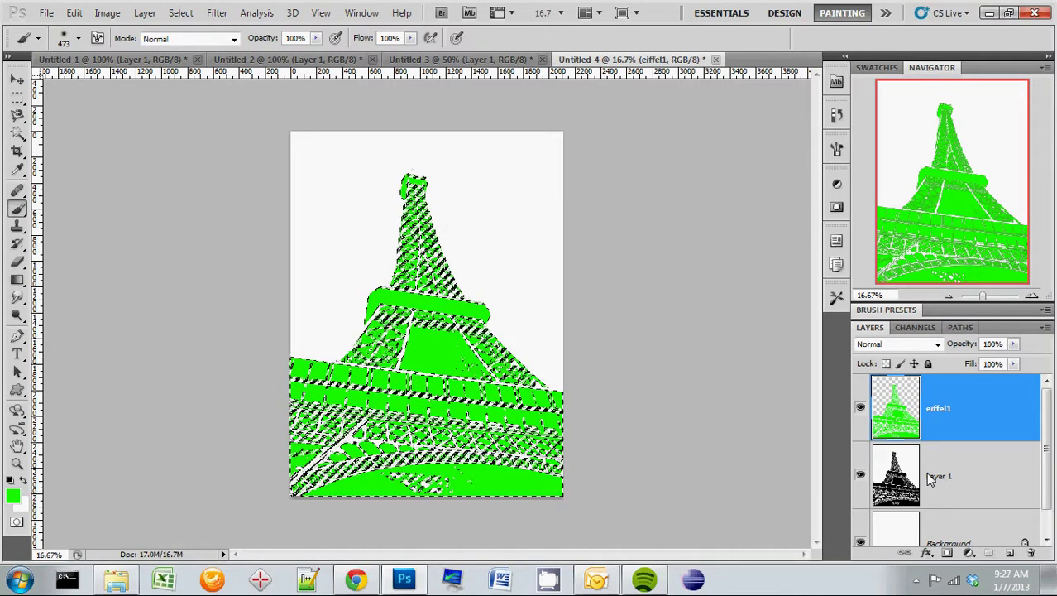
pyautogui.hotkey('ctrl', 'd')
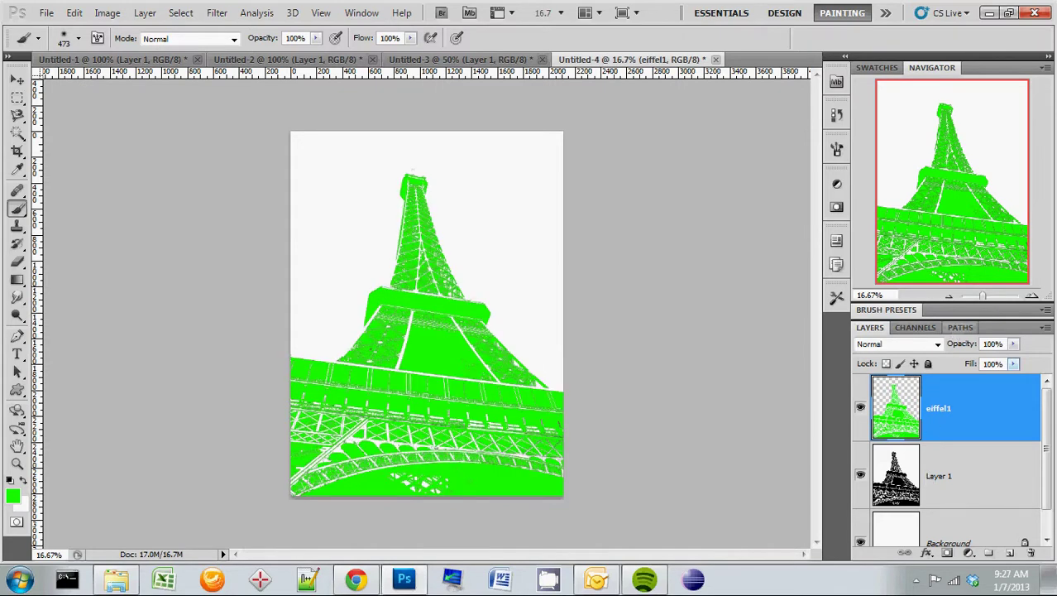
# Step: Hide the eiffel1 layer and add a new layer named eiffel2 above it
pyautogui.click(860, 476)
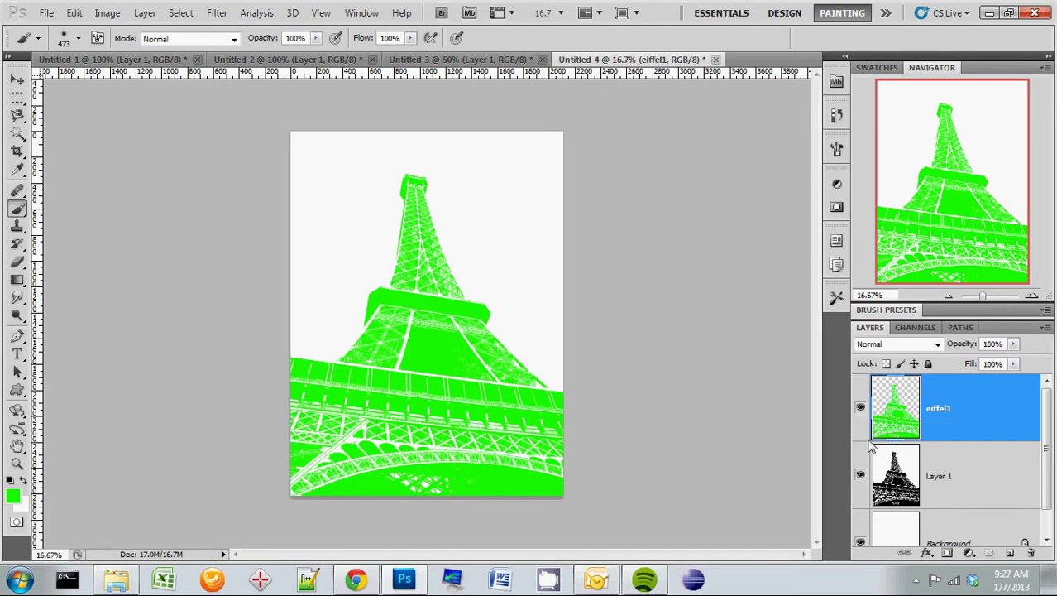
pyautogui.click(861, 407)
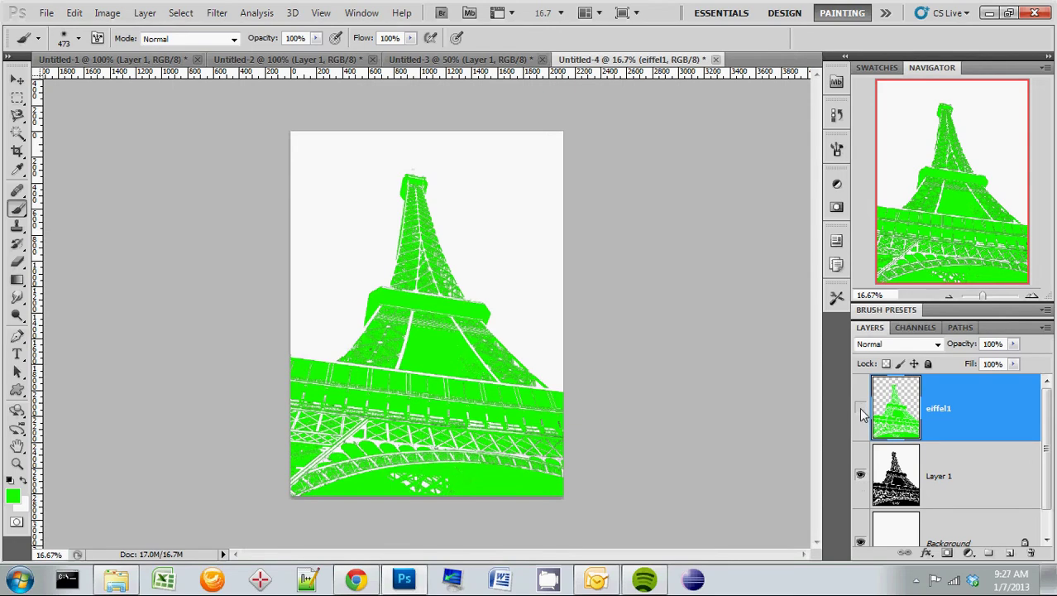
pyautogui.click(1010, 552)
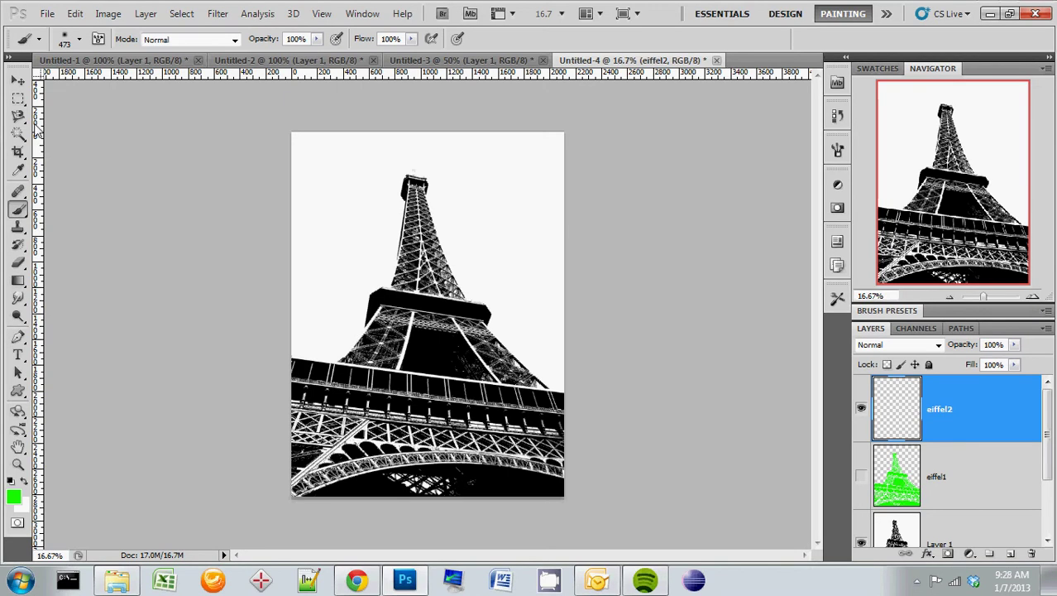
# Step: Reselect the tower's black areas, brush green over its upper section and platform on eiffel2, and hide Layer 1 once deselected
pyautogui.hotkey('ctrl', 'alt', '2')
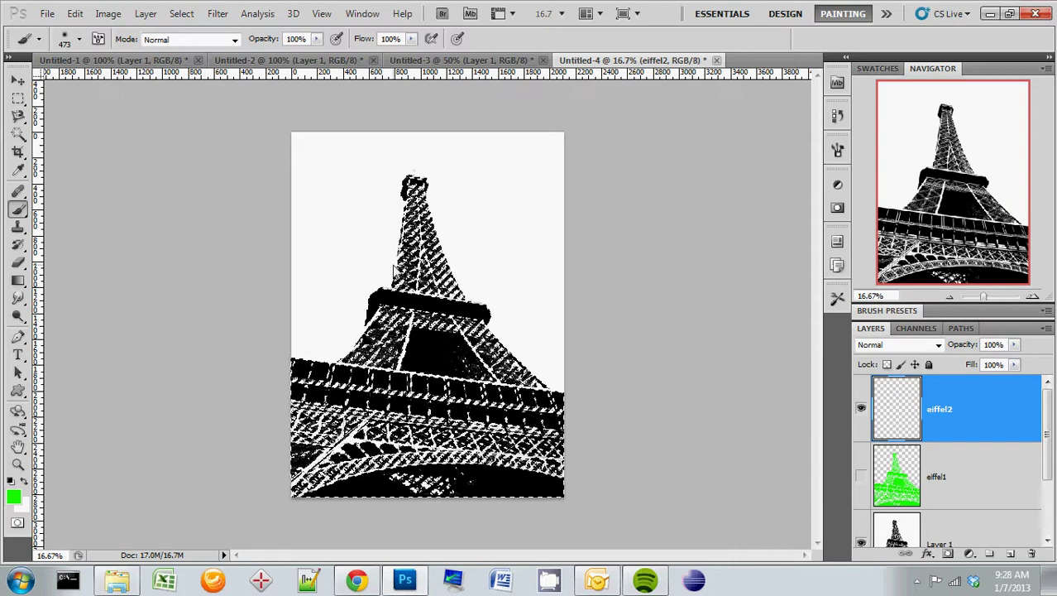
pyautogui.moveTo(389, 275)
pyautogui.mouseDown()
pyautogui.moveTo(423, 302)
pyautogui.moveTo(492, 301)
pyautogui.mouseUp()
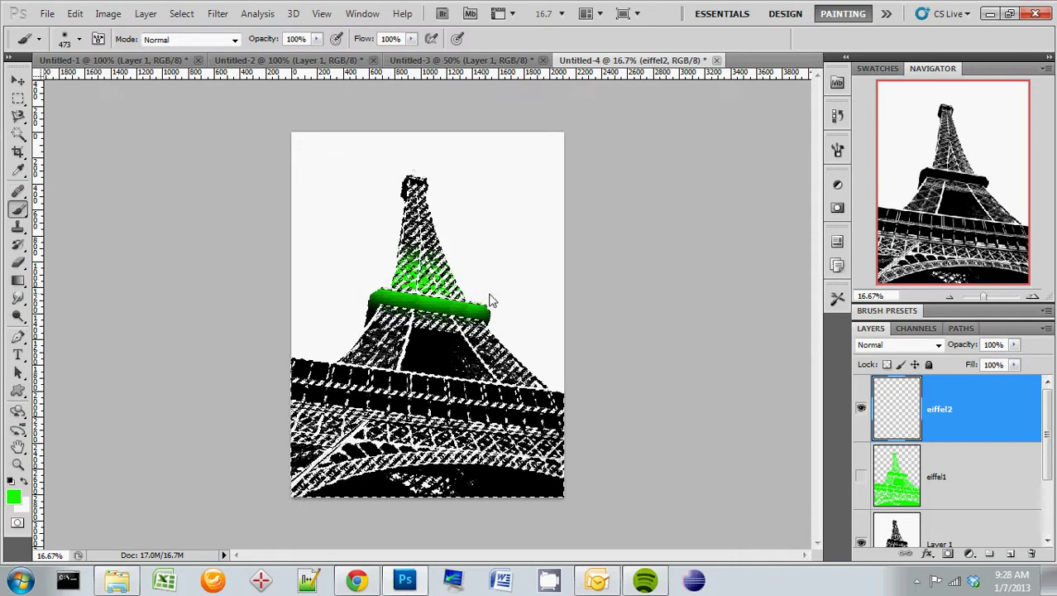
pyautogui.moveTo(376, 284)
pyautogui.mouseDown()
pyautogui.moveTo(492, 305)
pyautogui.moveTo(466, 293)
pyautogui.moveTo(451, 258)
pyautogui.moveTo(462, 222)
pyautogui.moveTo(392, 156)
pyautogui.mouseUp()
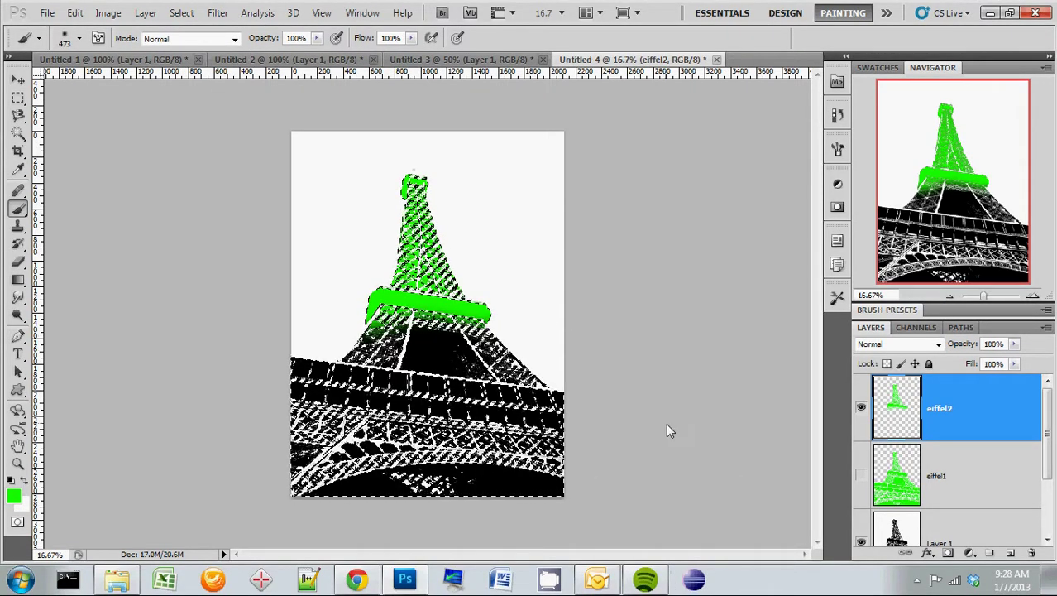
pyautogui.hotkey('ctrl', 'd')
pyautogui.click(860, 542)
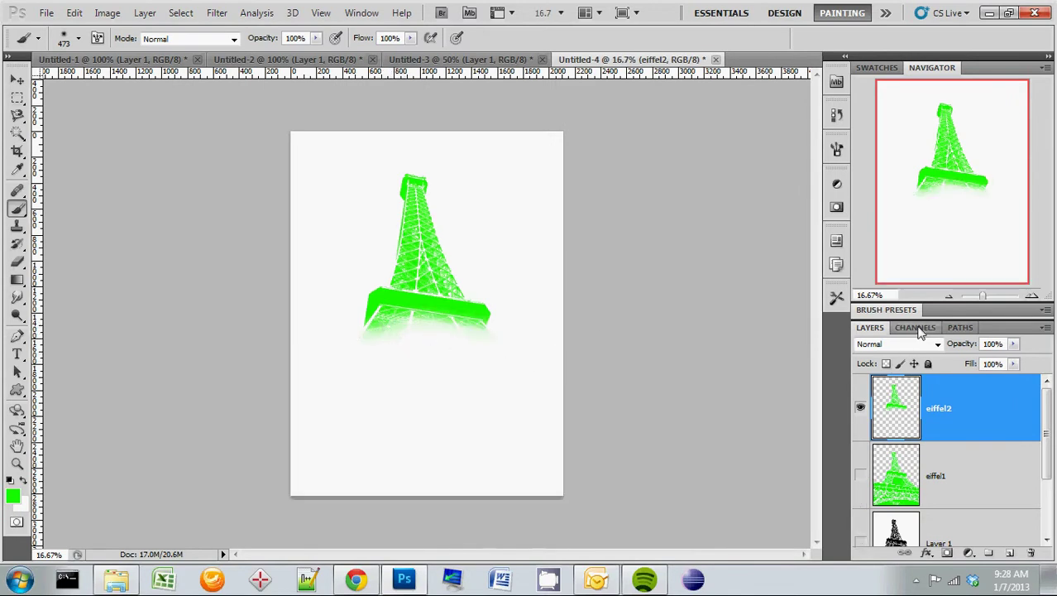
# Step: Set up the Eraser at 100% opacity for cleaning up the area below the tower's platform
pyautogui.click(1032, 297)
pyautogui.click(1033, 299)
pyautogui.click(1034, 300)
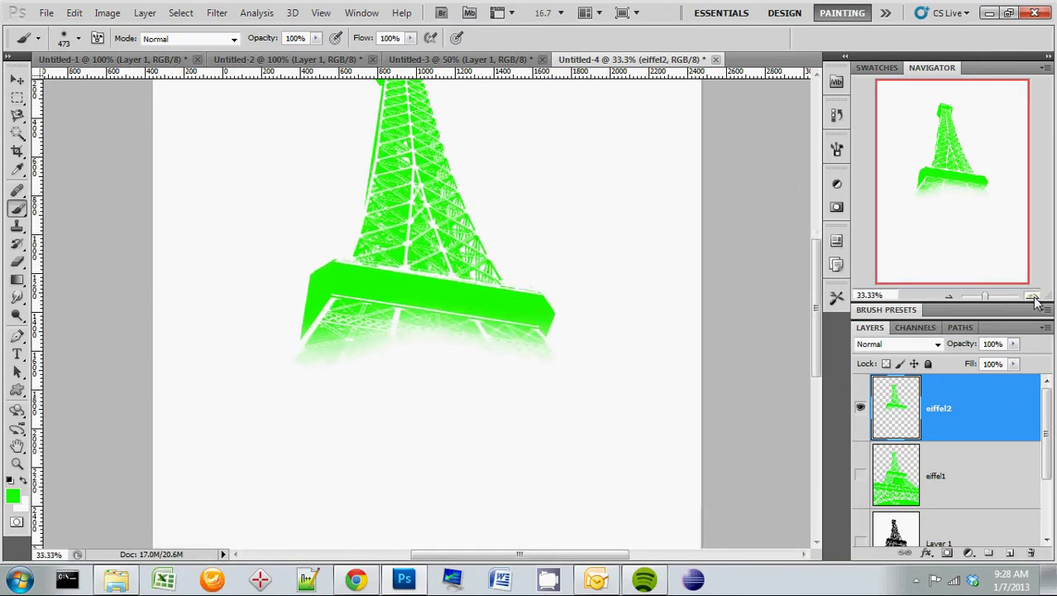
pyautogui.click(1032, 297)
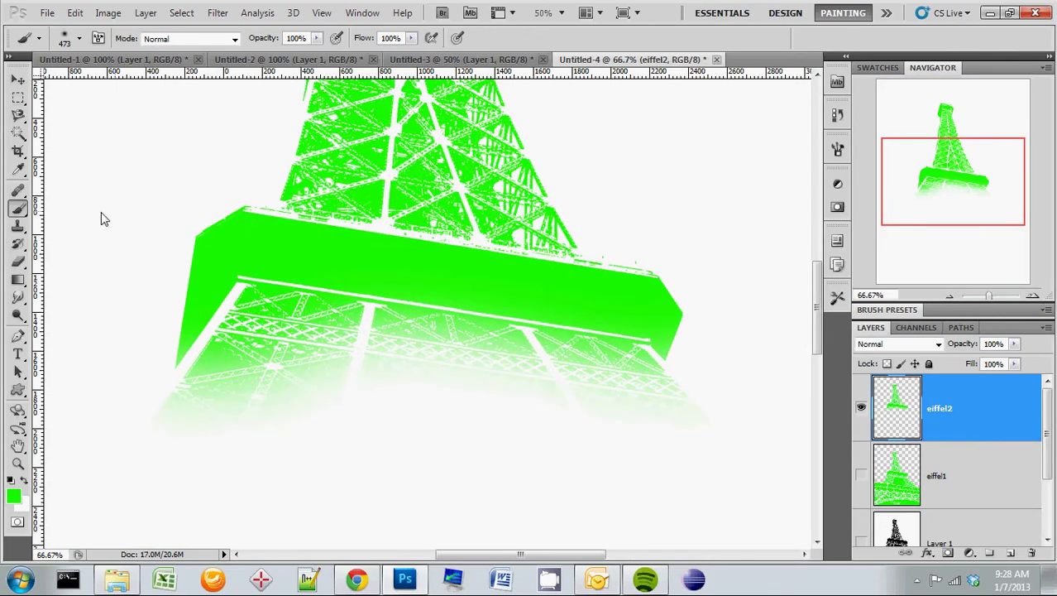
pyautogui.click(18, 261)
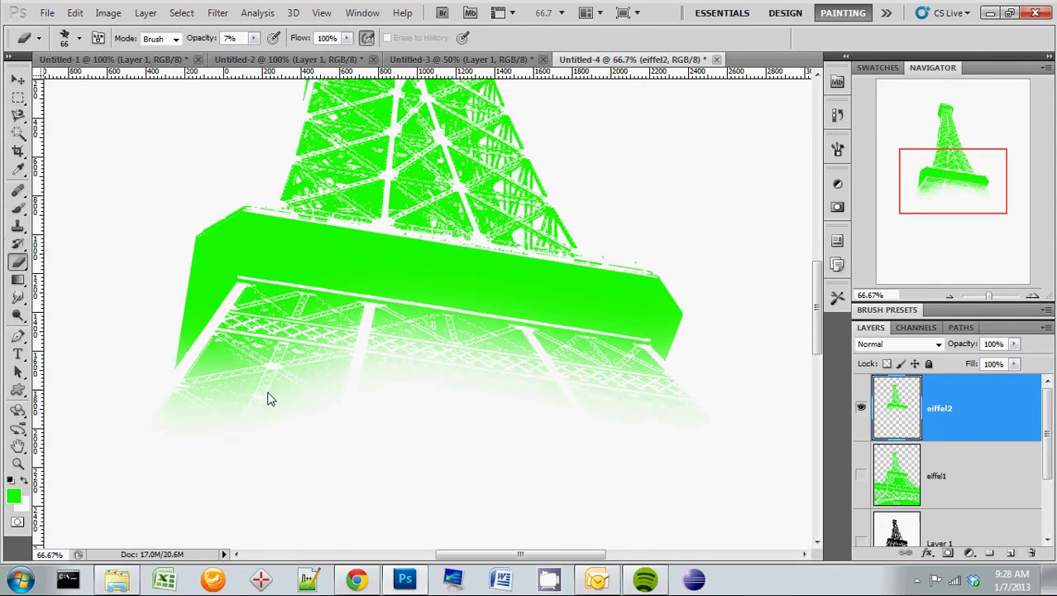
pyautogui.click(254, 39)
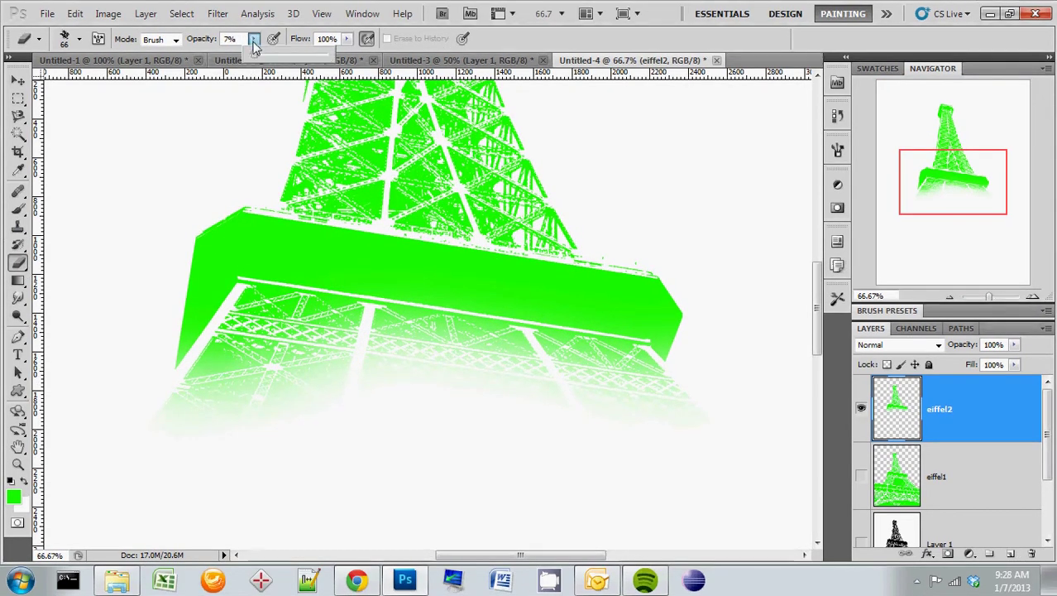
# Step: Erase the faded lattice beneath the tower's platform on the eiffel2 layer, following the platform's lower edge
pyautogui.click(196, 392)
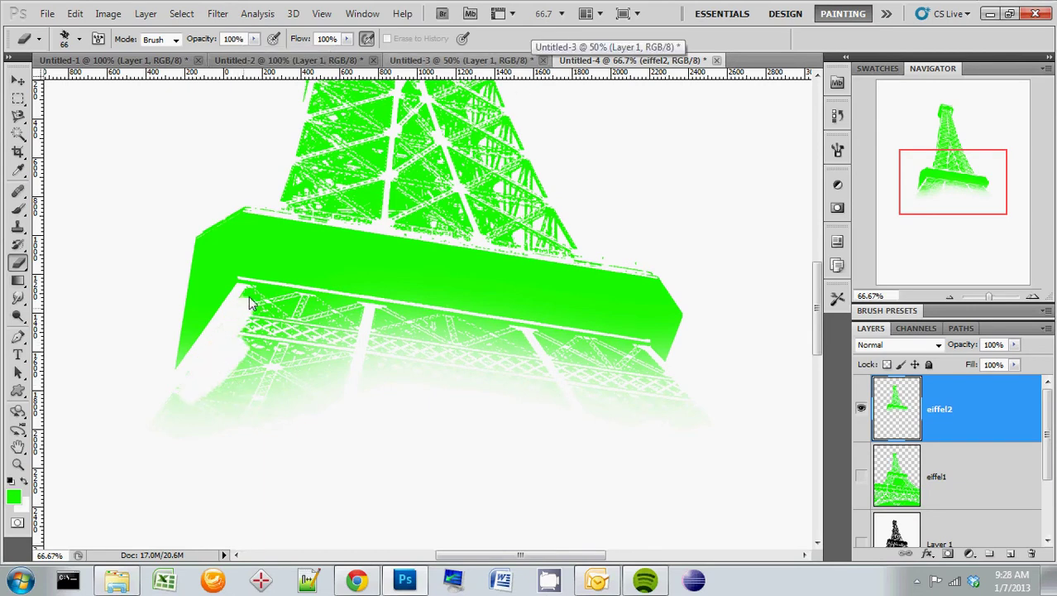
pyautogui.moveTo(250, 300); pyautogui.dragTo(585, 365)
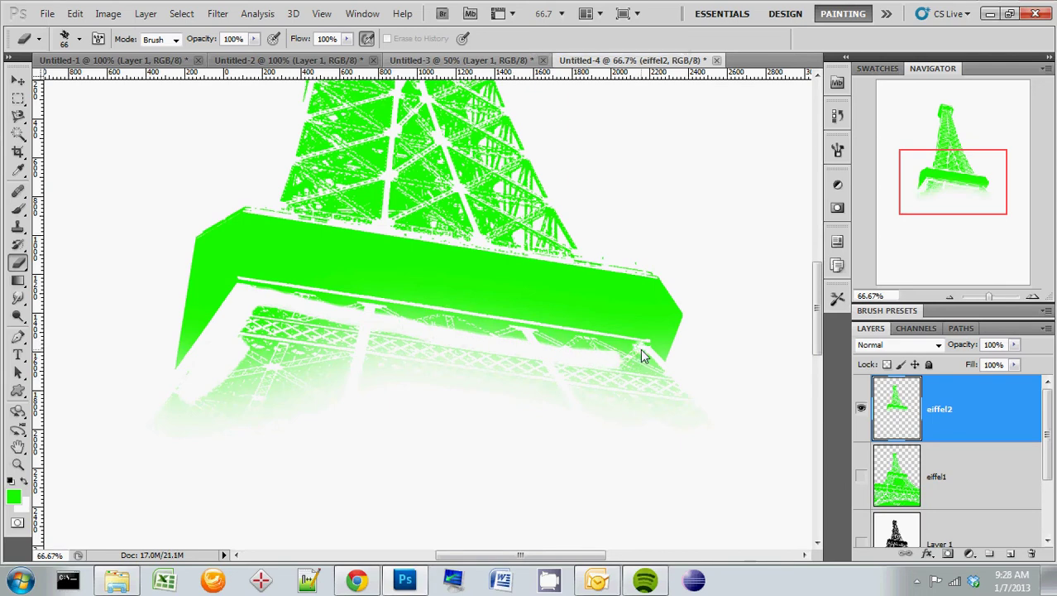
pyautogui.keyDown('shift'); pyautogui.click(252, 298); pyautogui.keyUp('shift')
pyautogui.moveTo(278, 315); pyautogui.dragTo(228, 383)
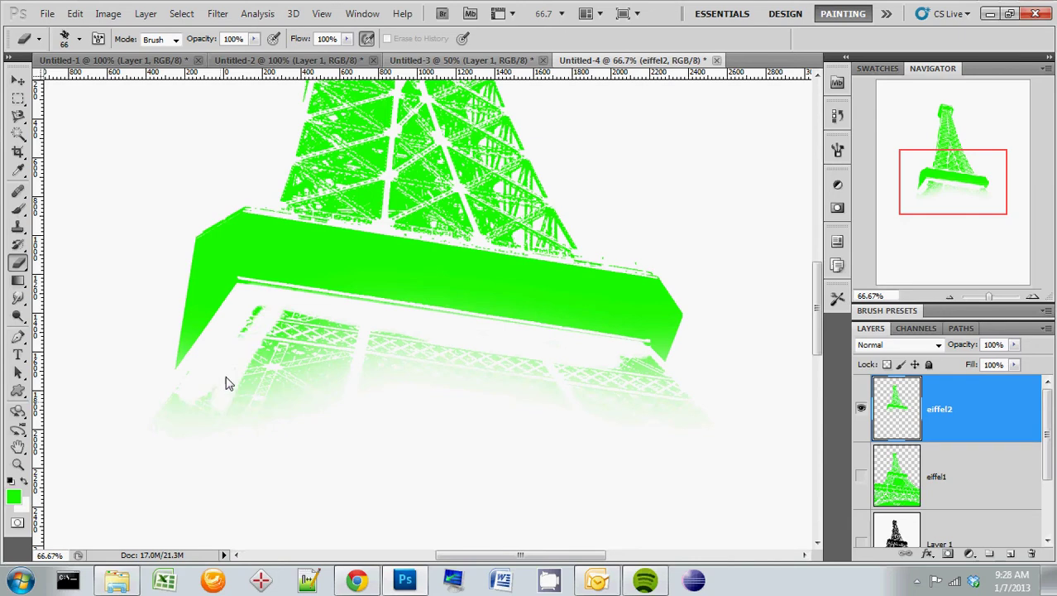
pyautogui.keyDown('shift'); pyautogui.click(309, 313); pyautogui.keyUp('shift')
pyautogui.moveTo(279, 315); pyautogui.dragTo(478, 360)
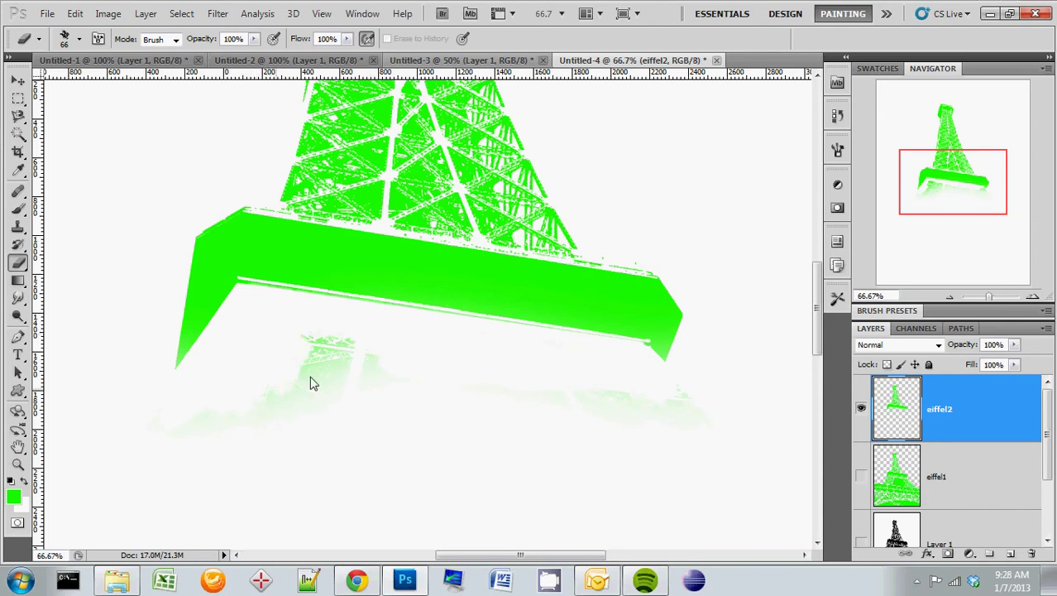
pyautogui.scroll(5, 538, 470)
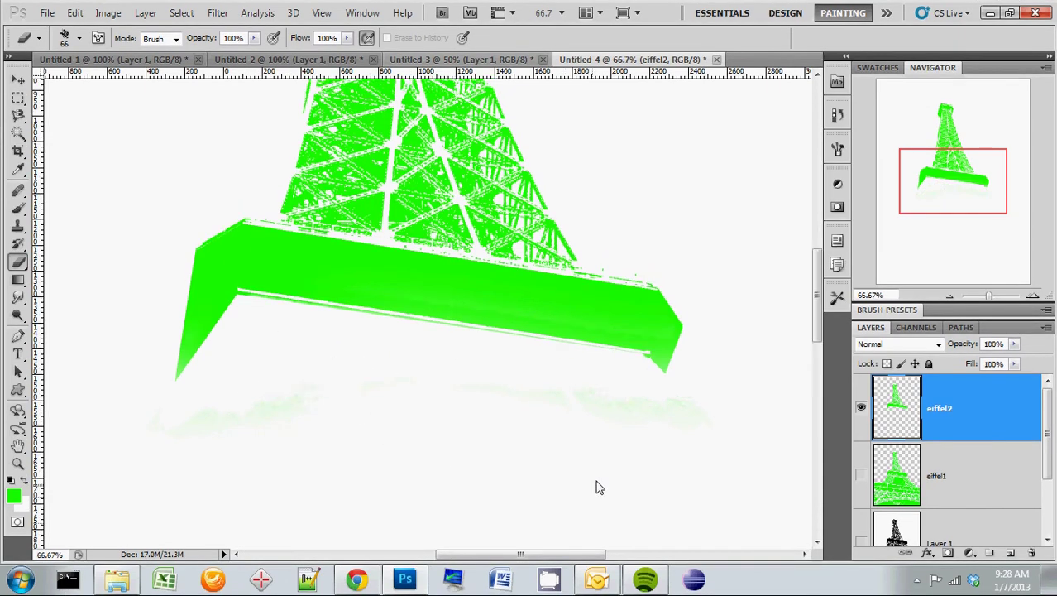
pyautogui.click(951, 297)
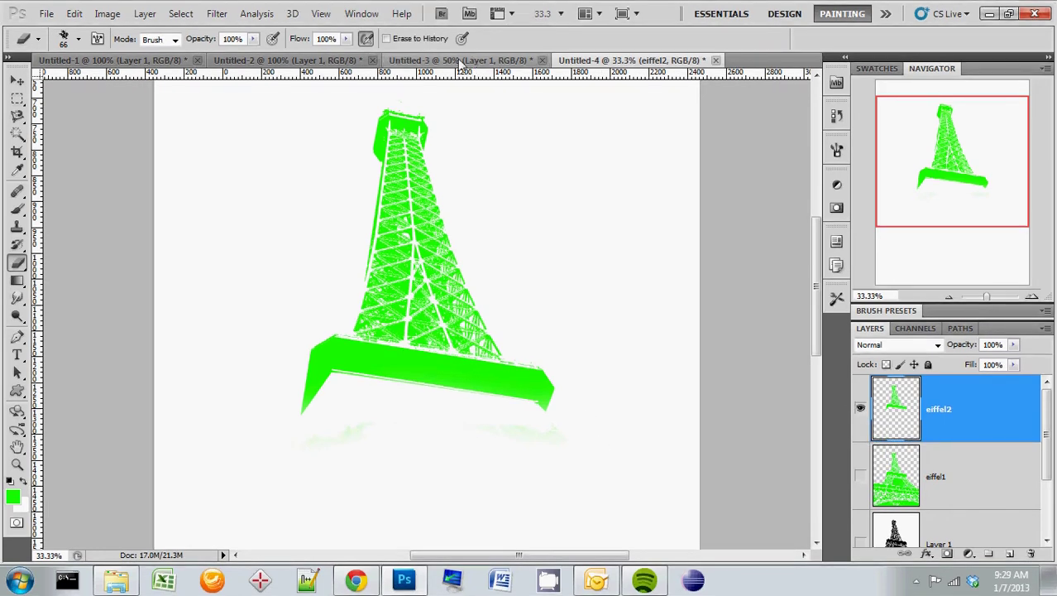
# Step: Look through the other open image documents and return to Untitled-4
pyautogui.click(461, 60)
pyautogui.click(330, 62)
pyautogui.click(180, 62)
pyautogui.click(364, 65)
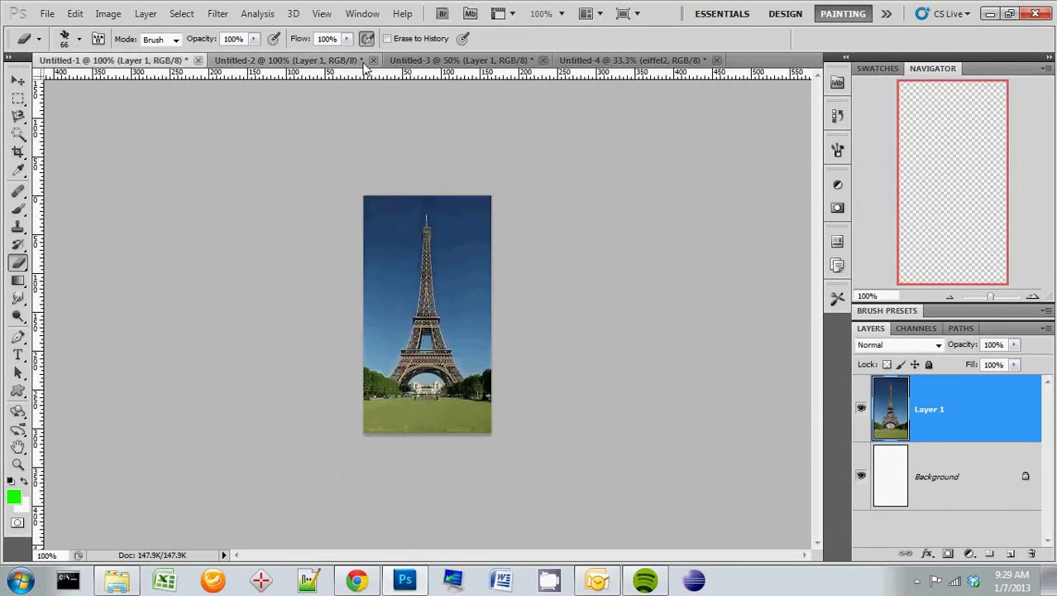
pyautogui.click(497, 62)
pyautogui.click(650, 63)
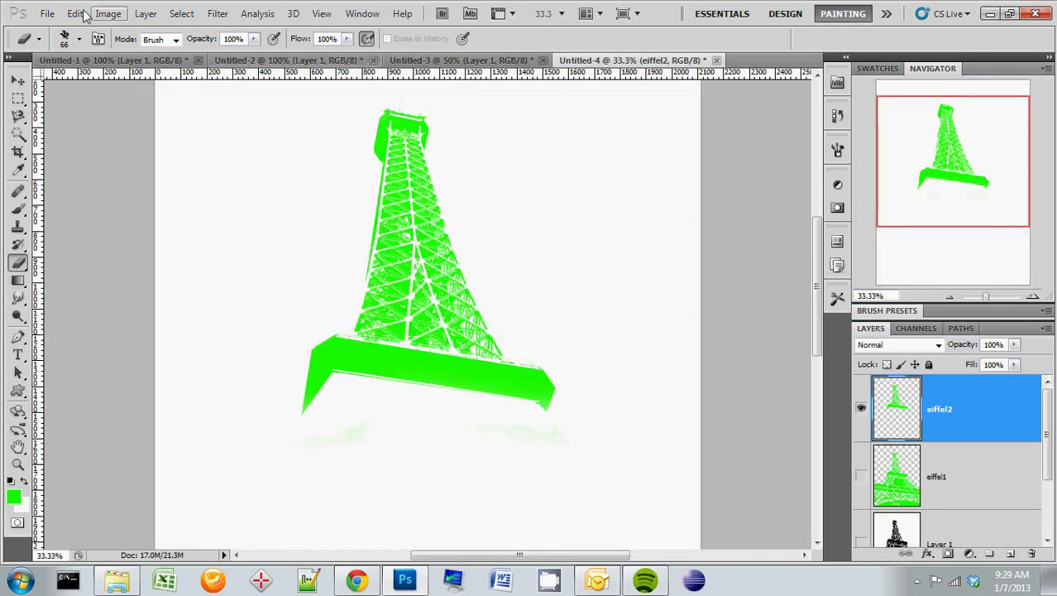
# Step: Create a new white-background RGB document 800 pixels wide and 2000 pixels high at 72 pixels/inch
pyautogui.click(48, 14)
pyautogui.click(58, 25)
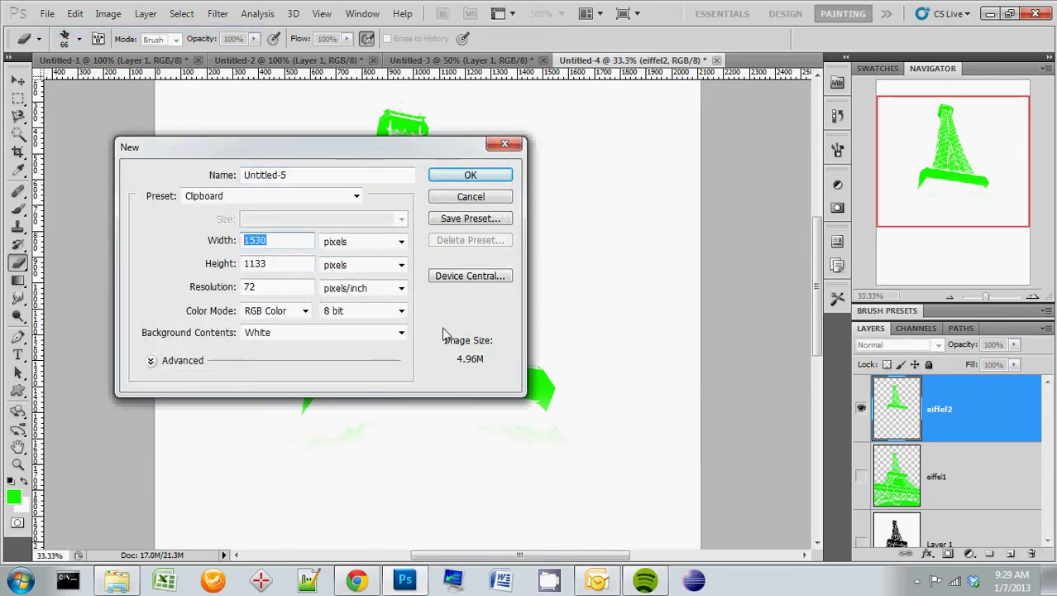
pyautogui.moveTo(267, 264); pyautogui.dragTo(244, 264)
pyautogui.write('2000')
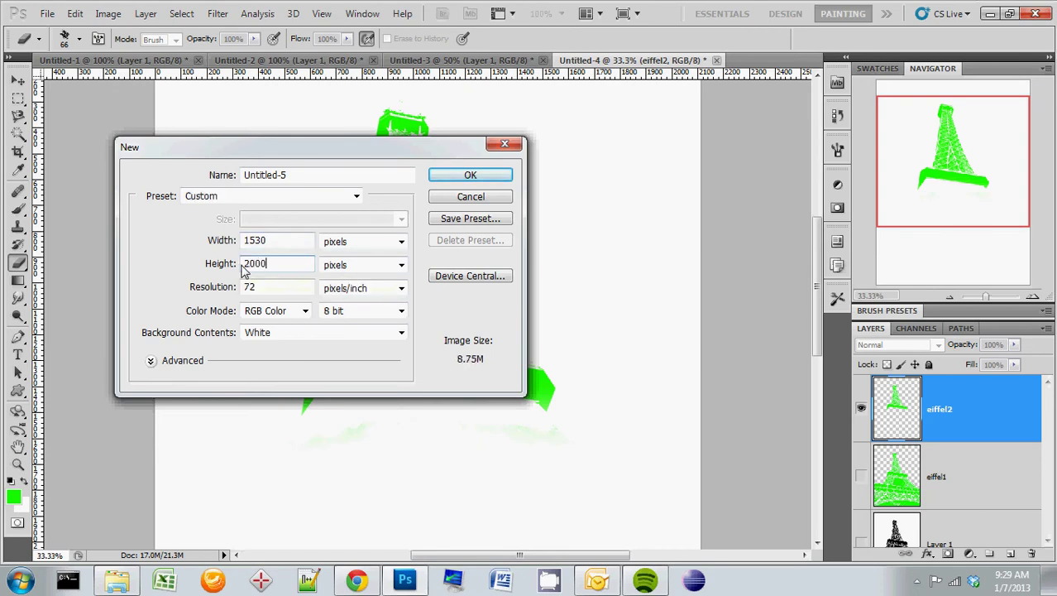
pyautogui.moveTo(279, 240); pyautogui.dragTo(244, 240)
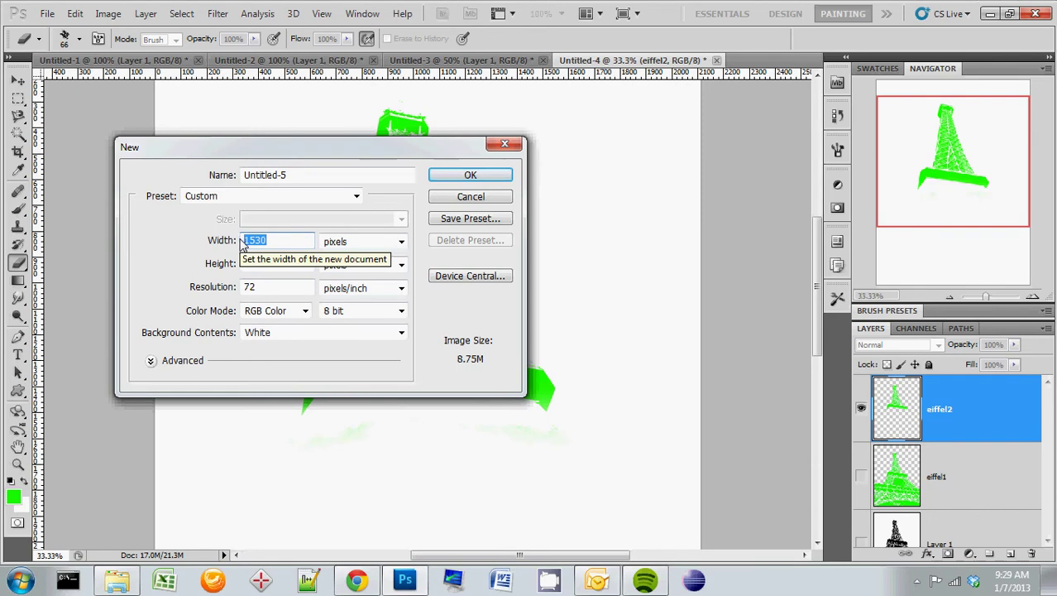
pyautogui.write('800')
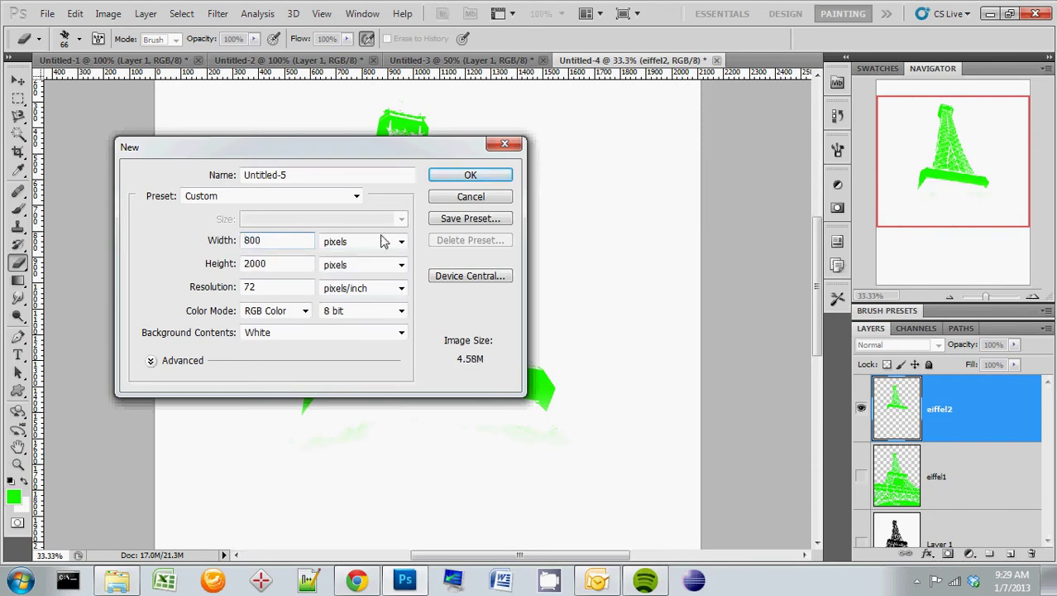
pyautogui.click(470, 175)
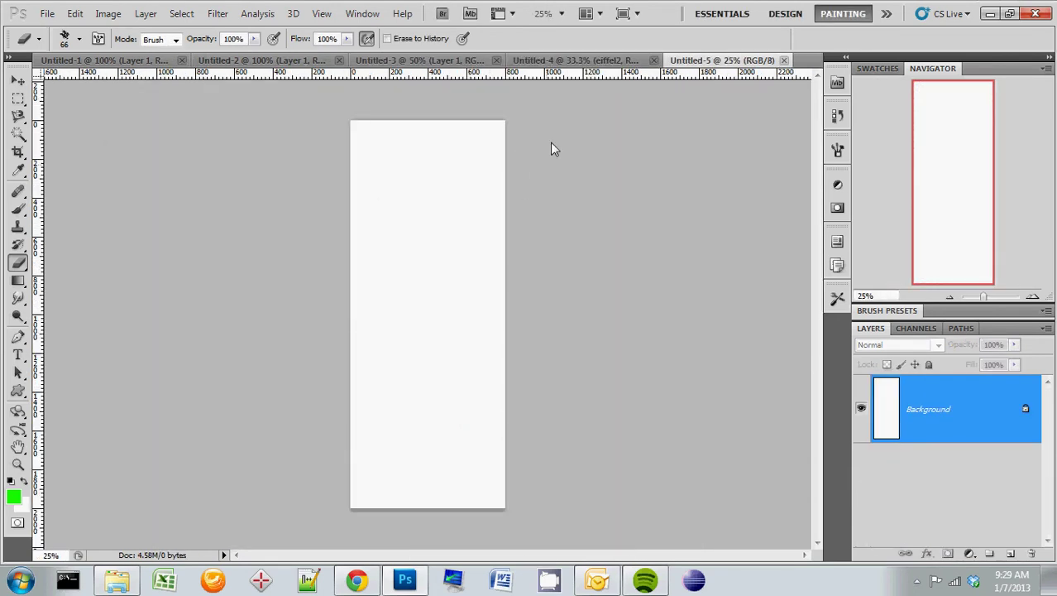
# Step: Compare the blank new document with Untitled-4 and return to the green tower in Untitled-4
pyautogui.click(641, 60)
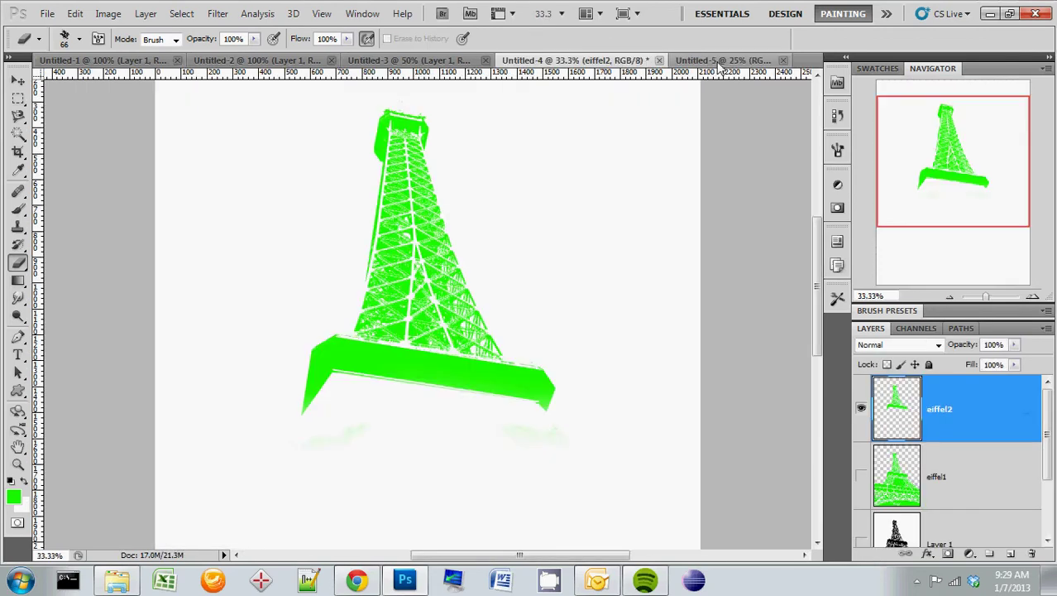
pyautogui.click(698, 60)
pyautogui.click(601, 61)
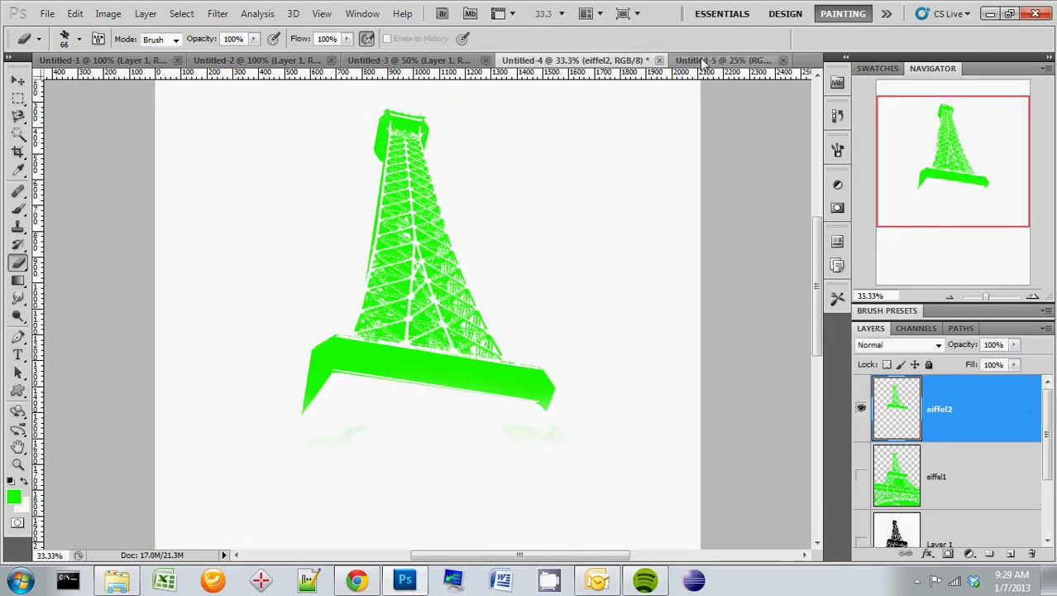
# Step: Float Untitled-5 in its own window, view Untitled-3 and Untitled-4 beside it, and dock it back among the open documents
pyautogui.click(706, 61)
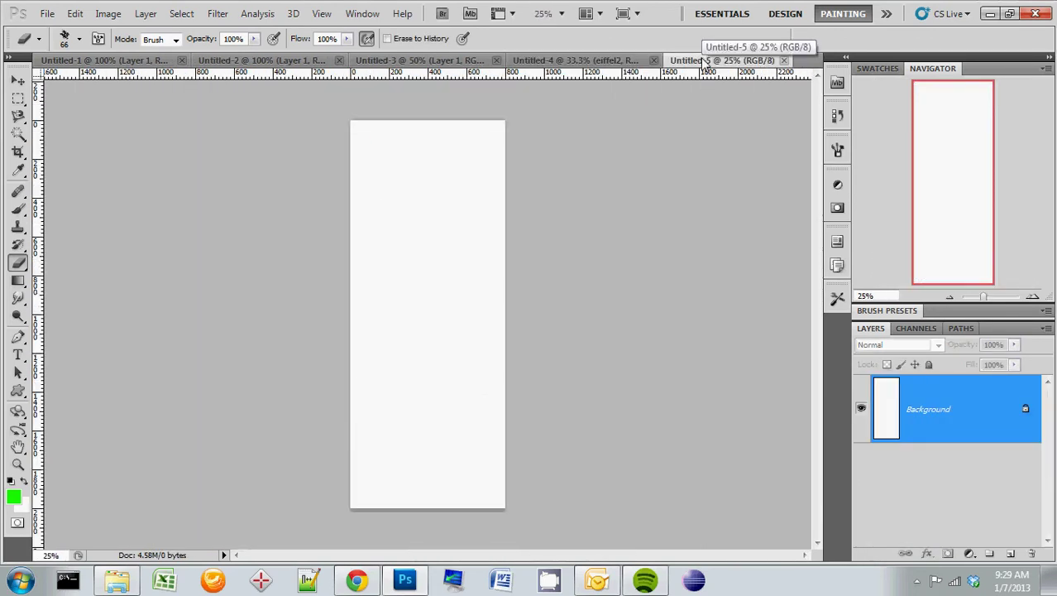
pyautogui.moveTo(702, 62); pyautogui.dragTo(656, 152)
pyautogui.click(608, 60)
pyautogui.click(507, 61)
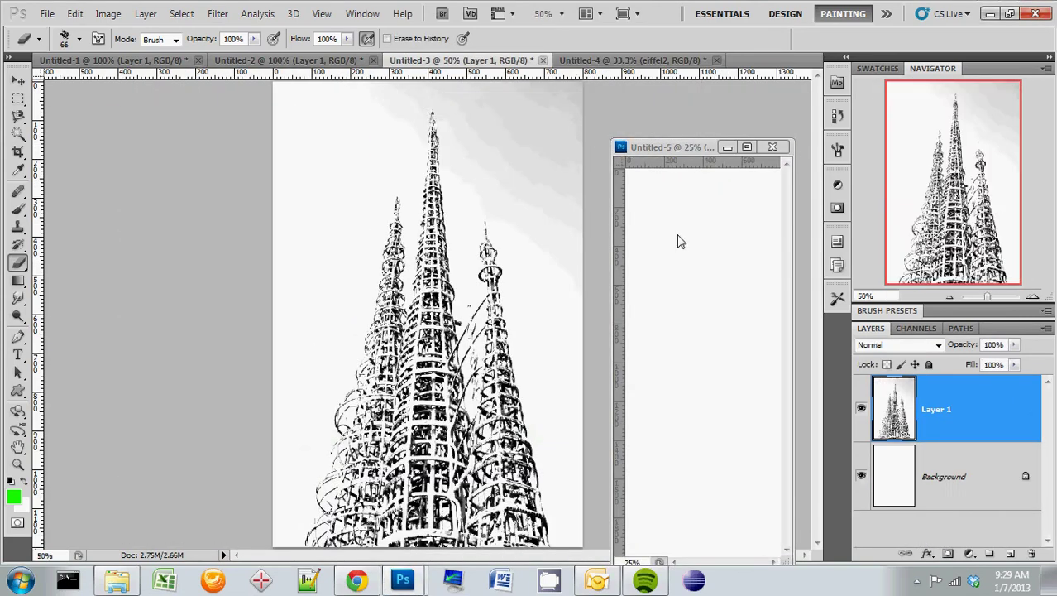
pyautogui.click(644, 61)
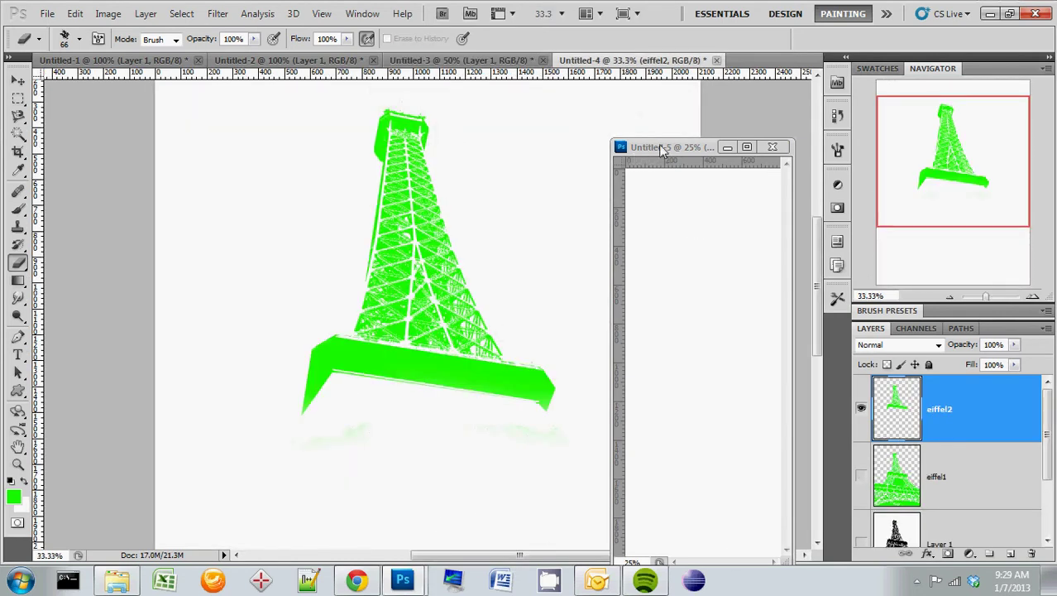
pyautogui.moveTo(660, 149); pyautogui.dragTo(688, 72)
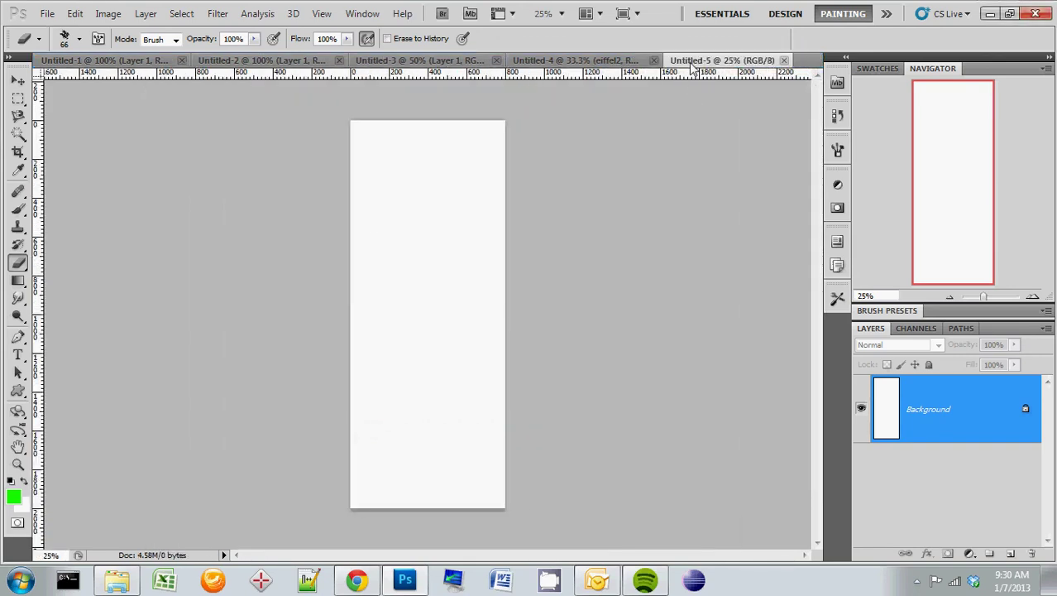
# Step: Float the blank Untitled-5 document in its own window and place it over Untitled-4, leaving most of the green tower visible
pyautogui.moveTo(692, 62); pyautogui.dragTo(609, 239)
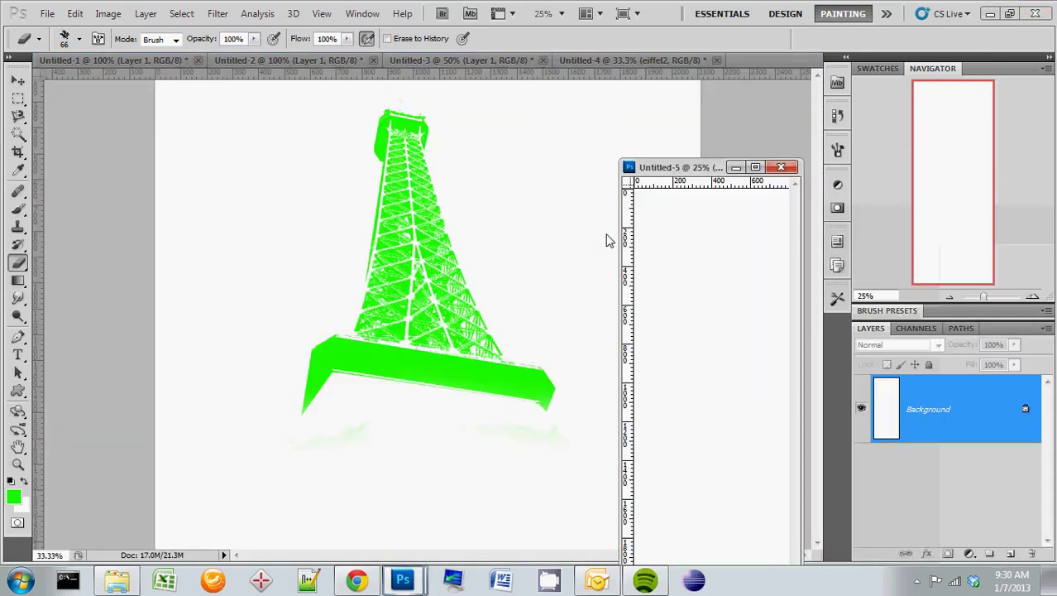
pyautogui.click(625, 63)
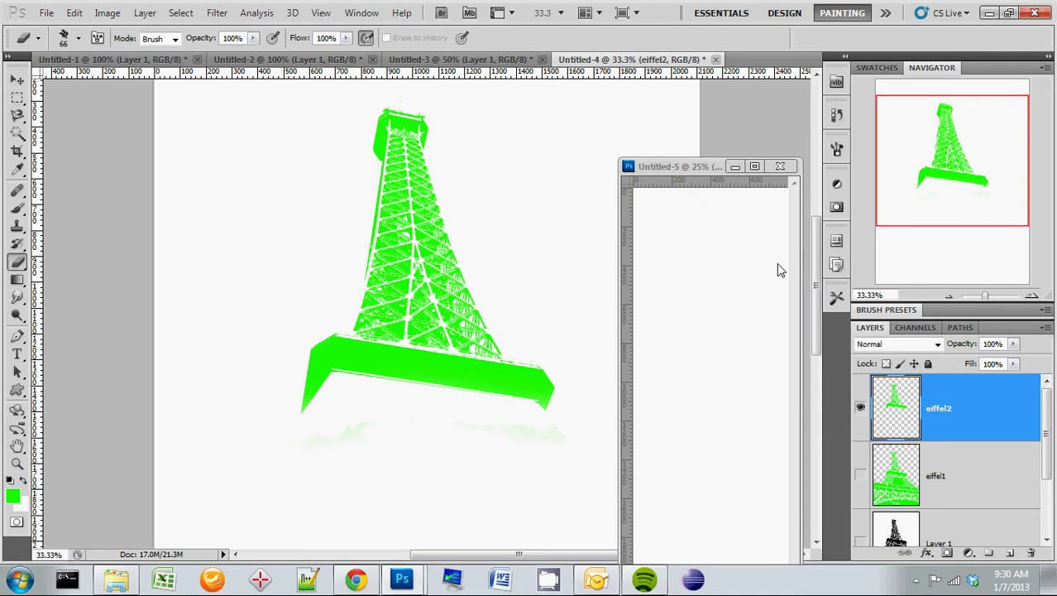
pyautogui.moveTo(702, 166); pyautogui.dragTo(600, 124)
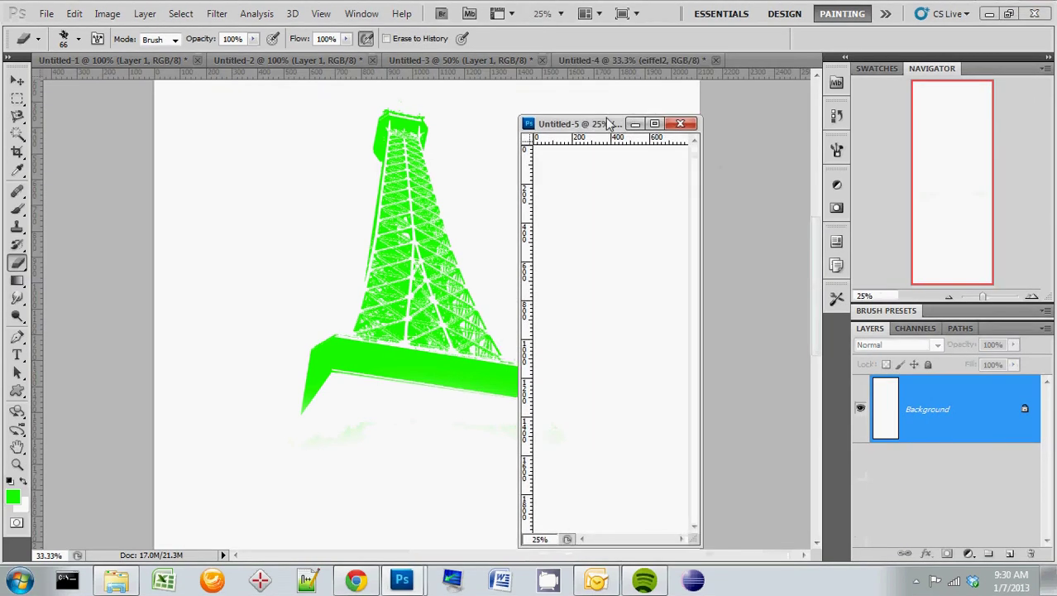
# Step: Copy the eiffel2 and eiffel1 layers from Untitled-4 into the floating Untitled-5 document
pyautogui.click(660, 59)
pyautogui.moveTo(910, 425); pyautogui.dragTo(627, 322)
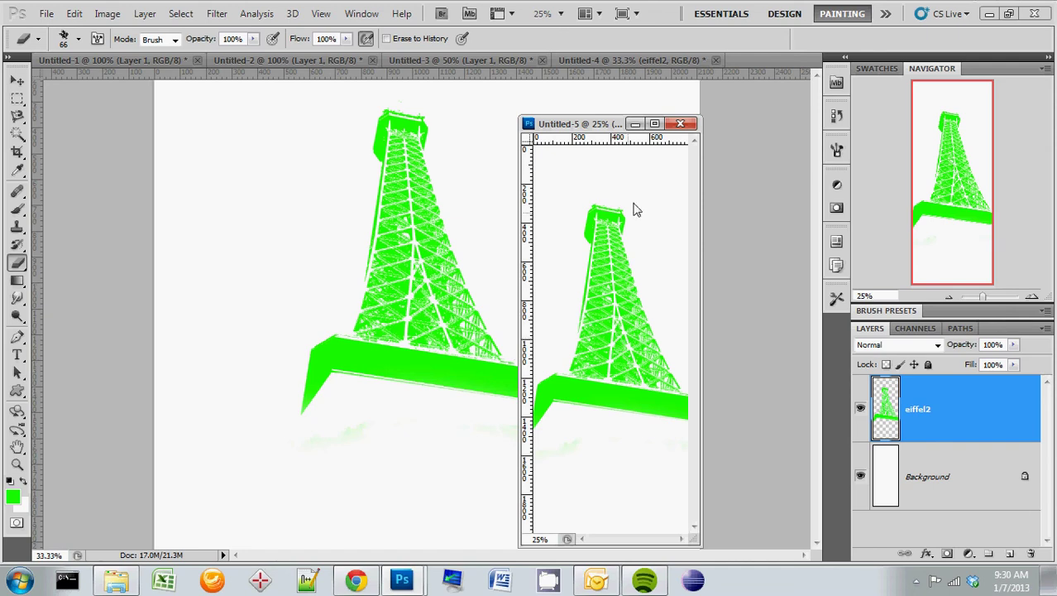
pyautogui.click(632, 63)
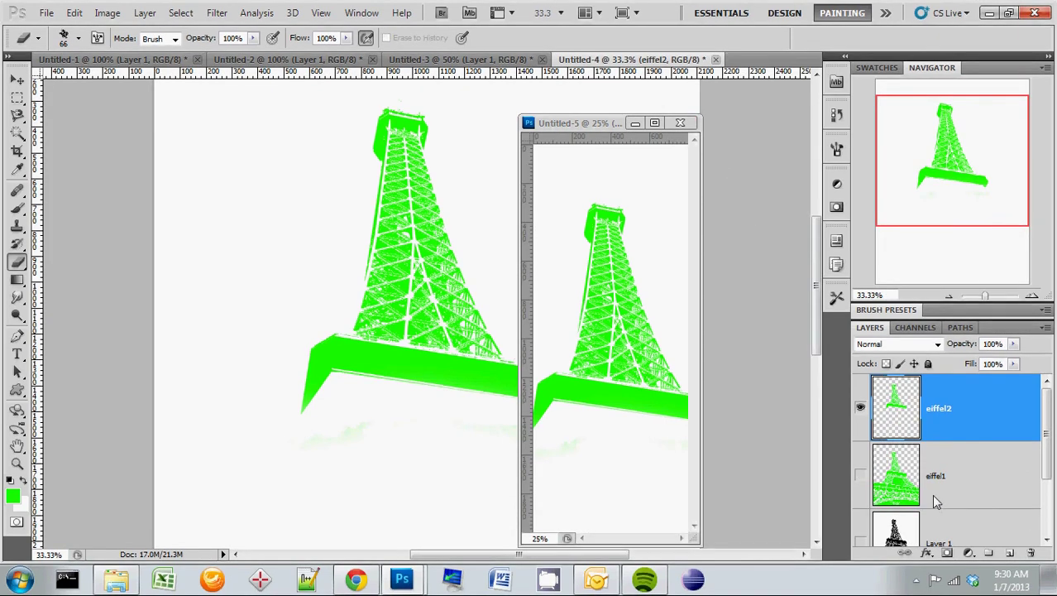
pyautogui.moveTo(909, 480); pyautogui.dragTo(646, 487)
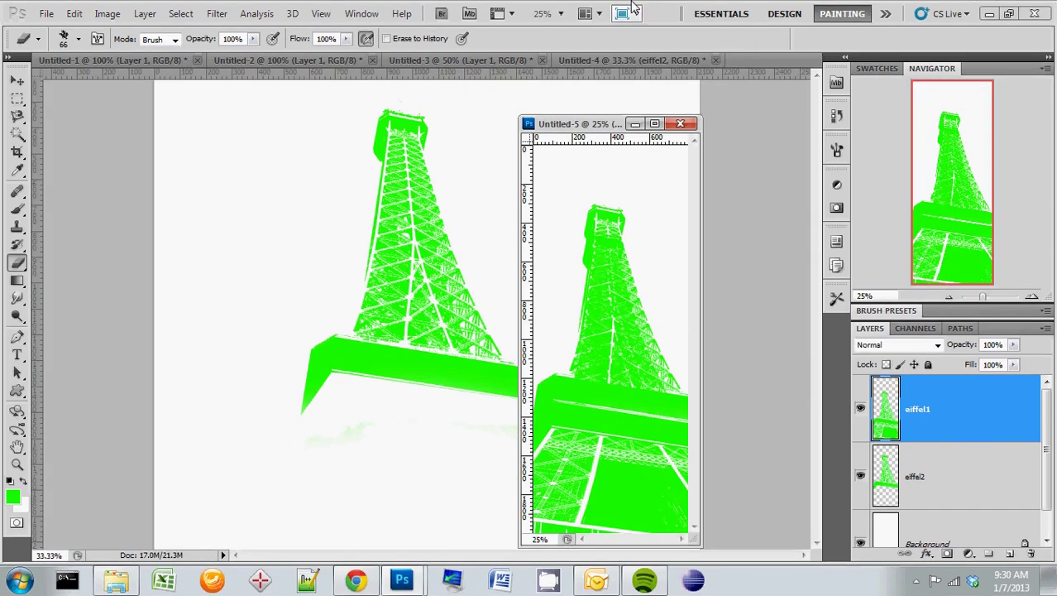
# Step: View Untitled-5 in a maximized window and dock it back among the open documents
pyautogui.click(655, 123)
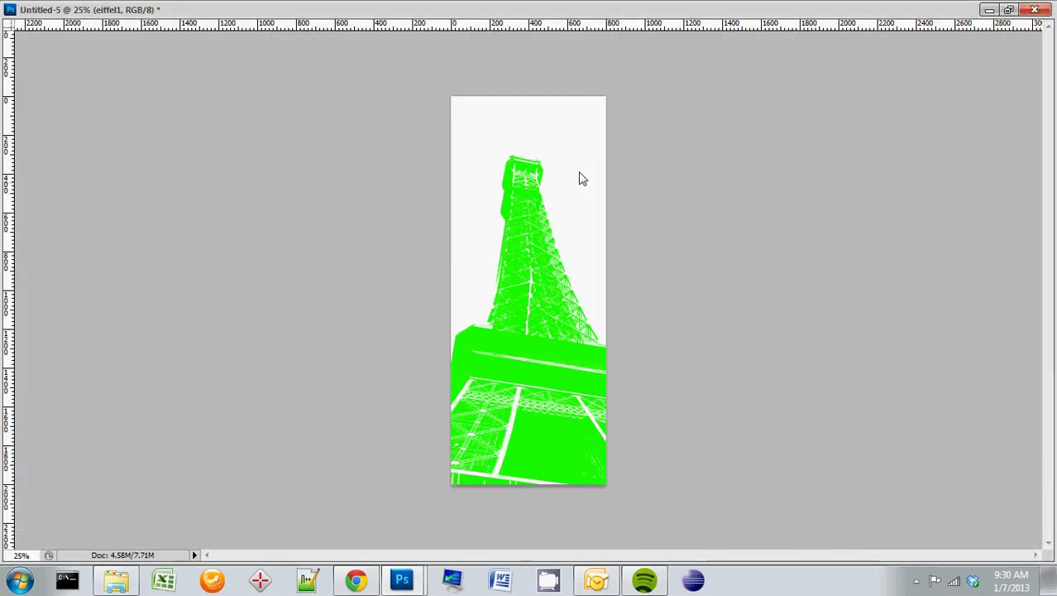
pyautogui.click(1008, 9)
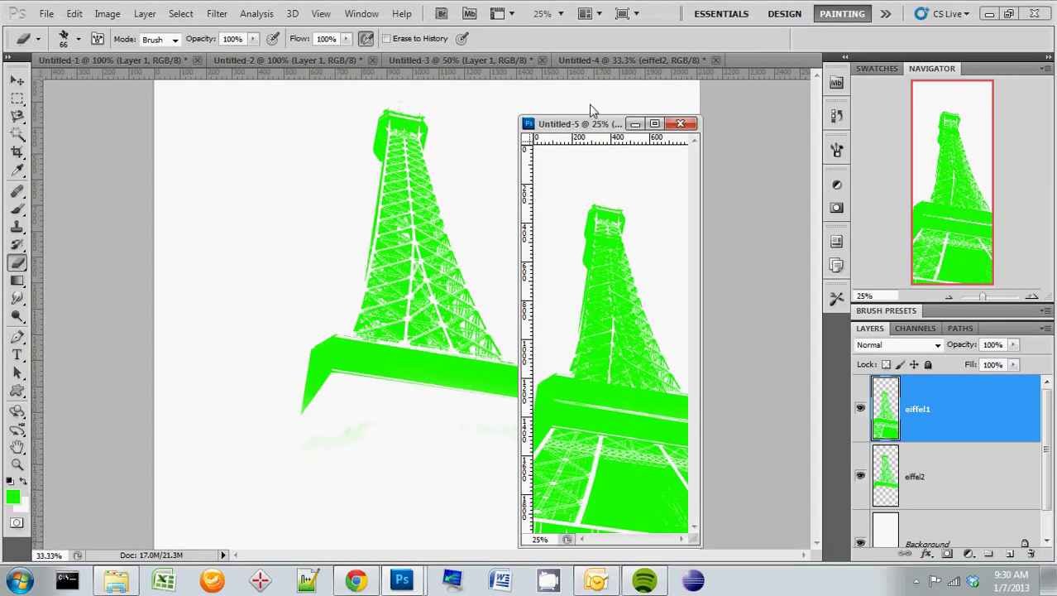
pyautogui.moveTo(569, 124); pyautogui.dragTo(515, 62)
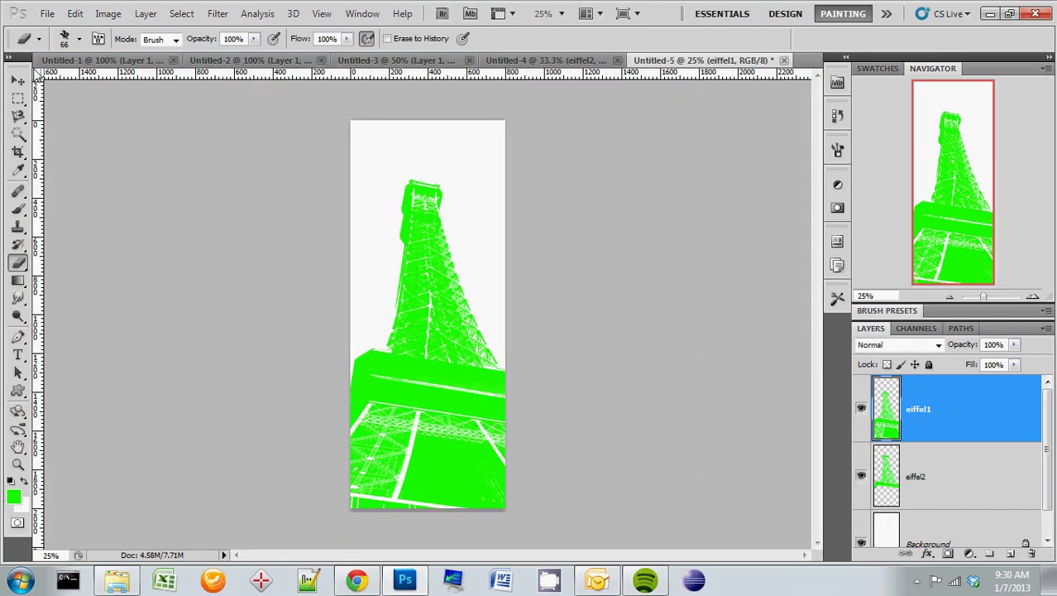
# Step: Rotate the eiffel1 layer about 67.33 degrees and move it so its tower tip enters from the canvas's upper left edge
pyautogui.click(20, 80)
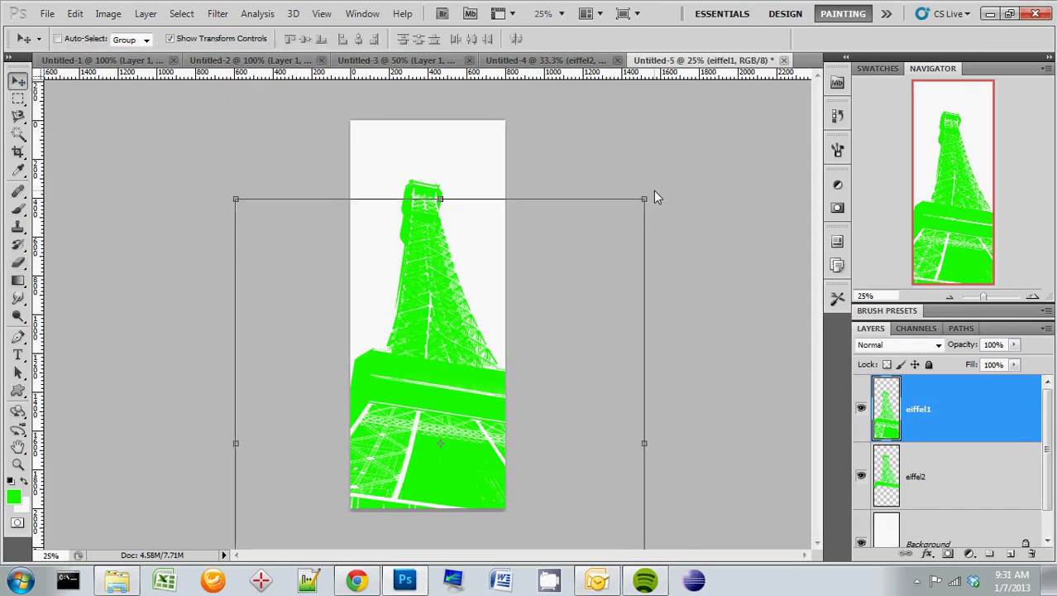
pyautogui.moveTo(654, 196); pyautogui.dragTo(723, 524)
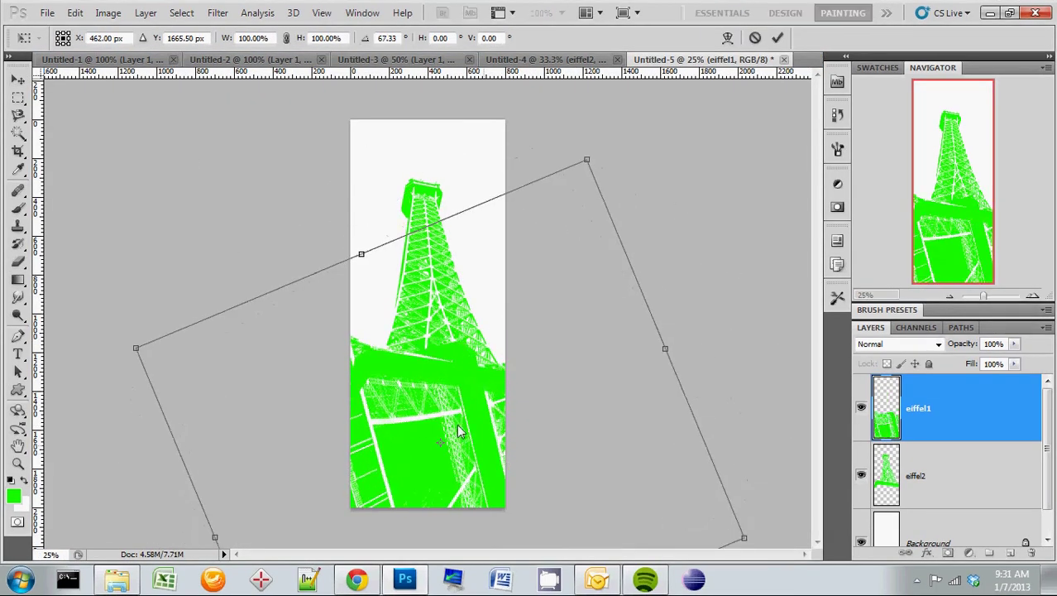
pyautogui.moveTo(473, 442); pyautogui.dragTo(256, 301)
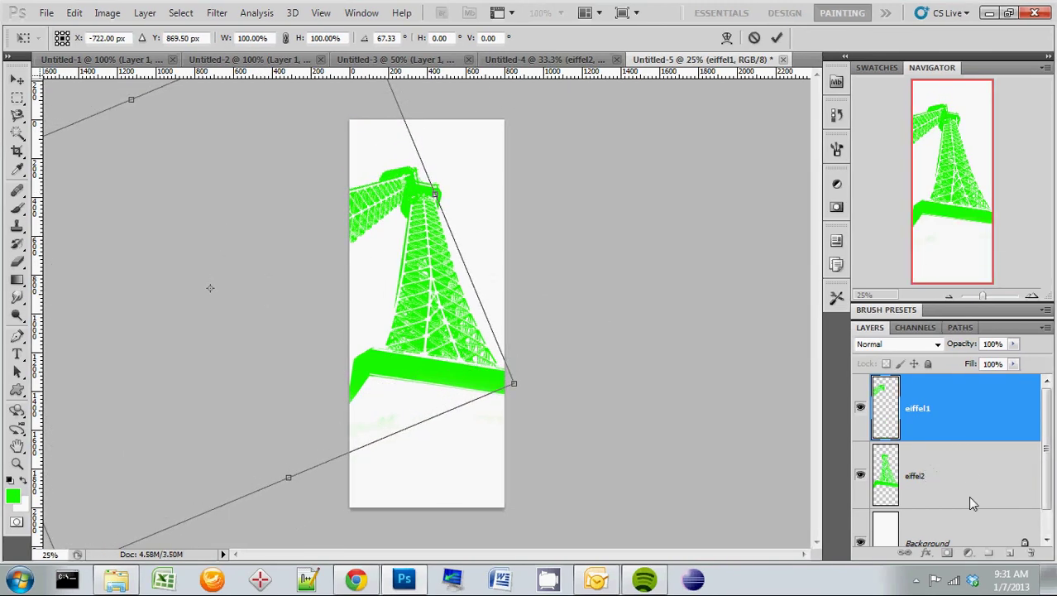
pyautogui.press('Return')
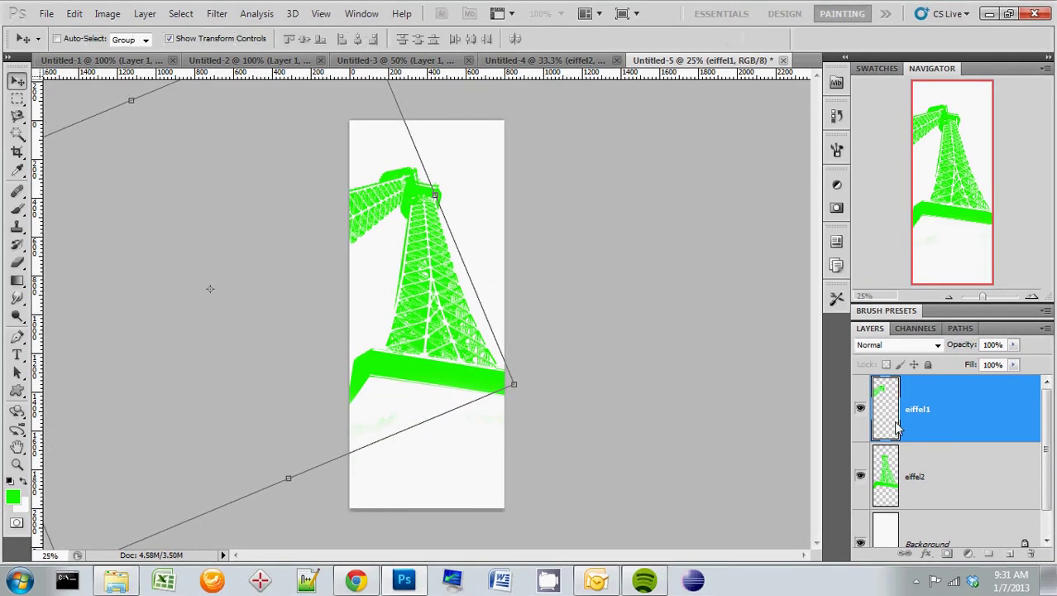
# Step: Duplicate the eiffel2 layer, rotate the copy about -58.09 degrees, and place its tip at the canvas's upper right edge
pyautogui.moveTo(946, 489); pyautogui.dragTo(1011, 553)
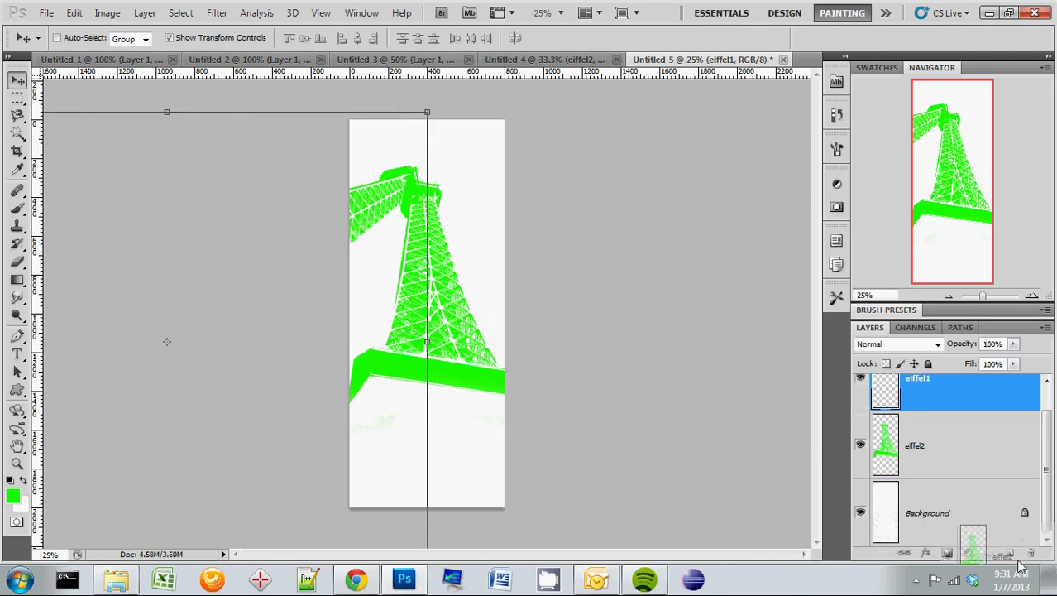
pyautogui.moveTo(452, 247); pyautogui.dragTo(513, 207)
pyautogui.moveTo(633, 130); pyautogui.dragTo(524, 201)
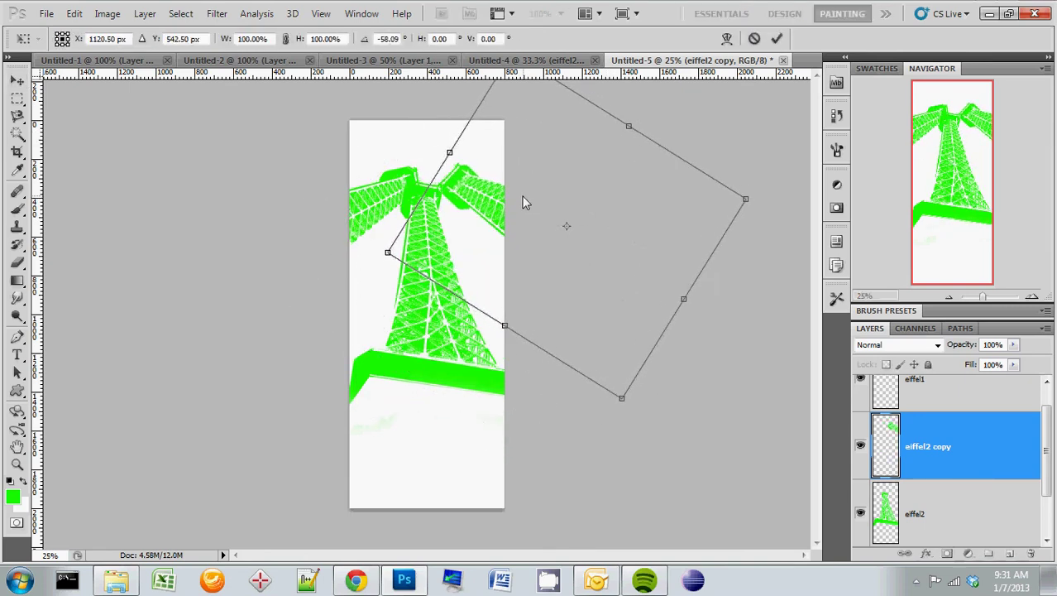
pyautogui.click(777, 39)
# Step: Float Untitled-5 in its own window over Untitled-4 and select its eiffel1 layer
pyautogui.click(546, 60)
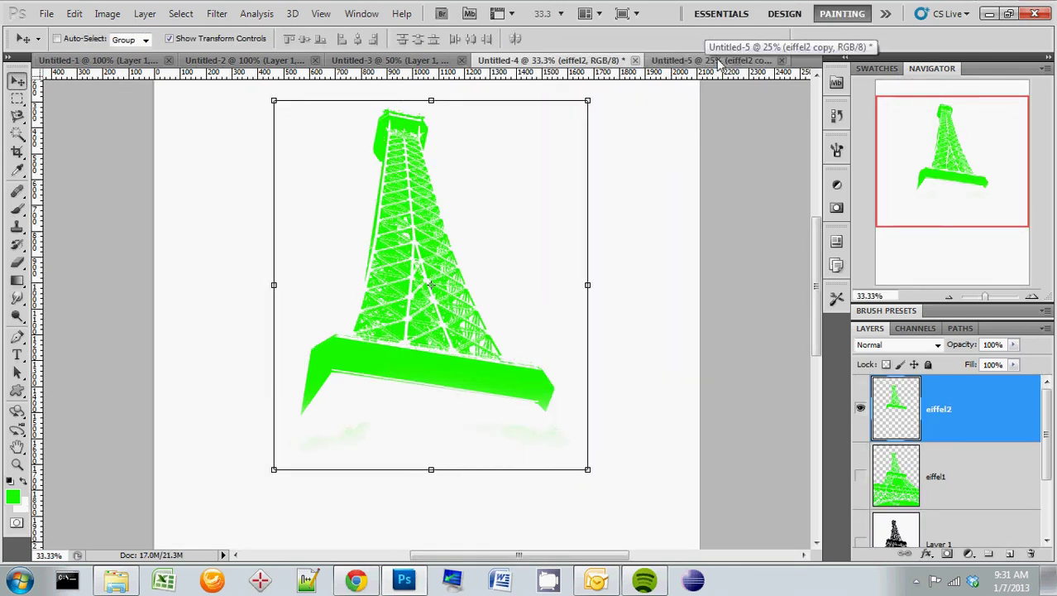
pyautogui.moveTo(716, 61); pyautogui.dragTo(692, 295)
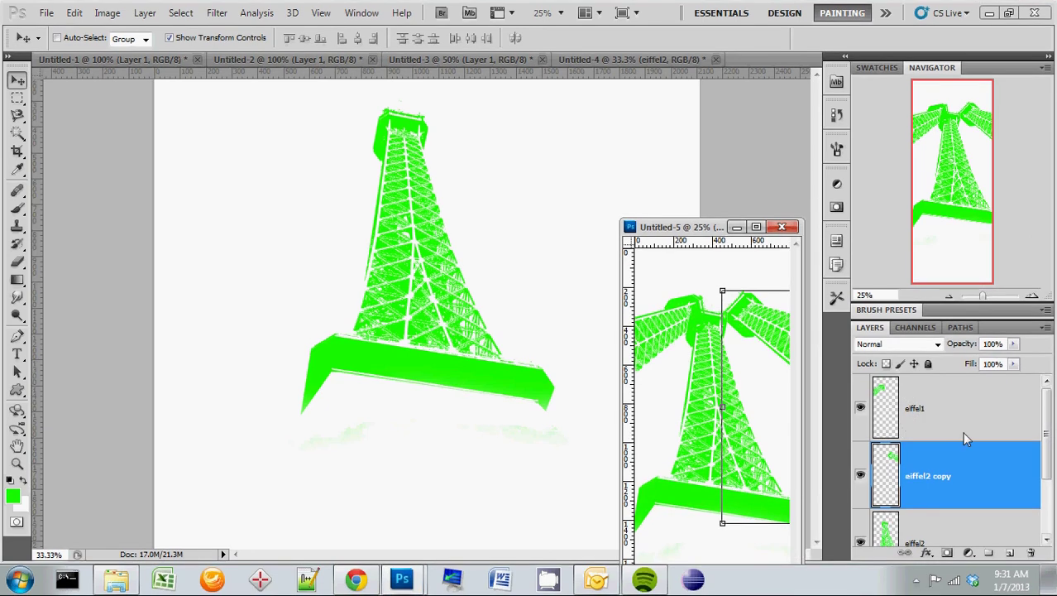
pyautogui.click(950, 407)
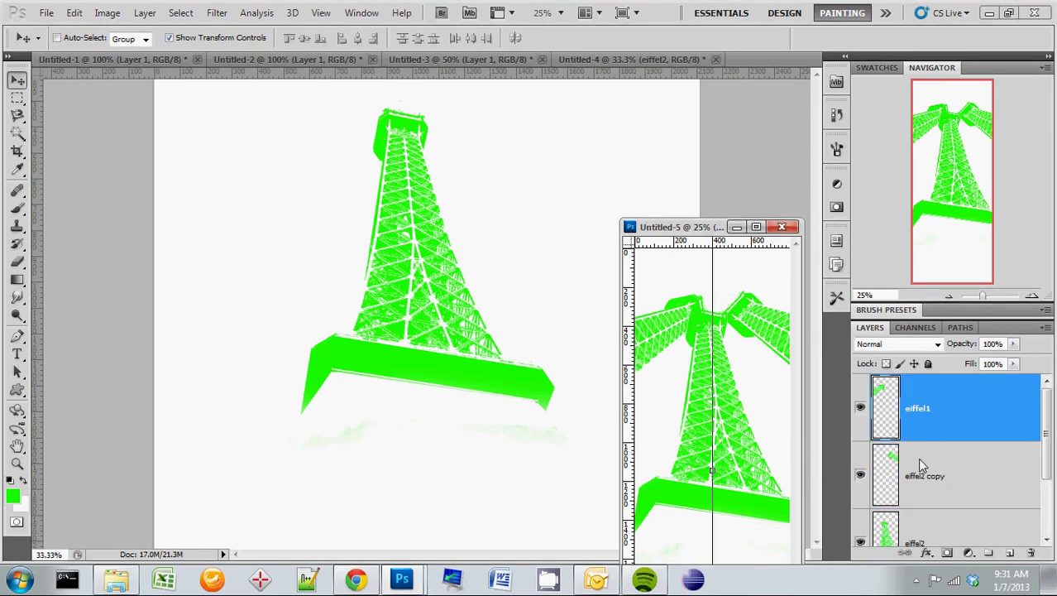
# Step: Close the floating Untitled-5 document
pyautogui.click(788, 230)
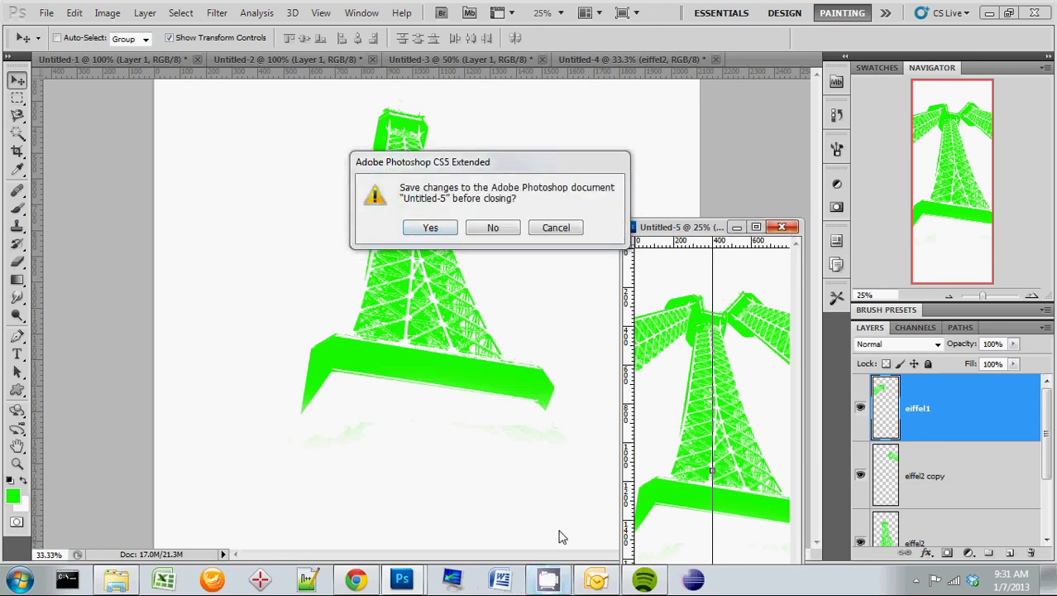
pyautogui.click(916, 581)
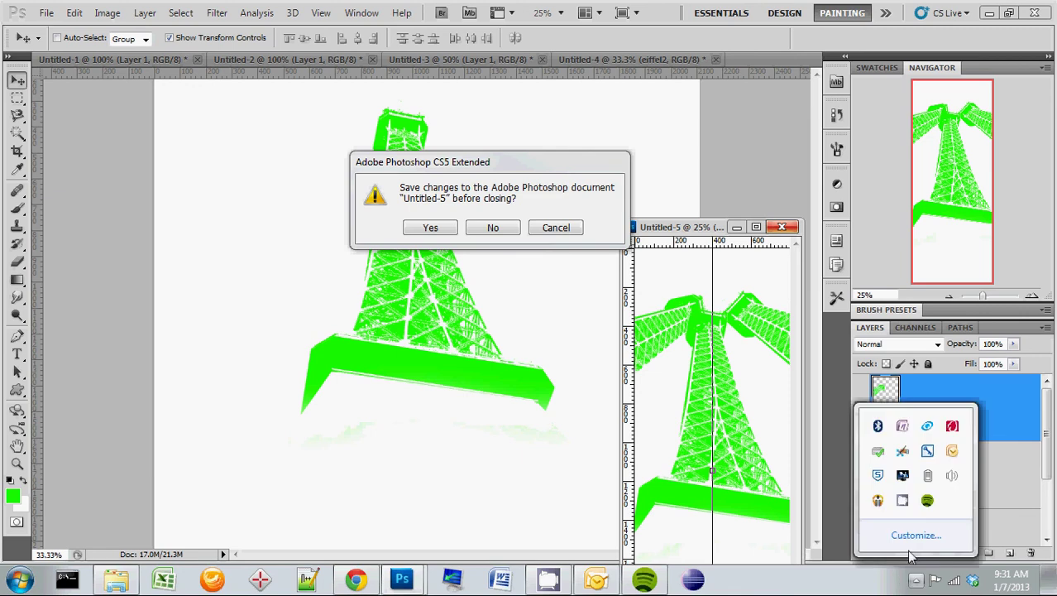